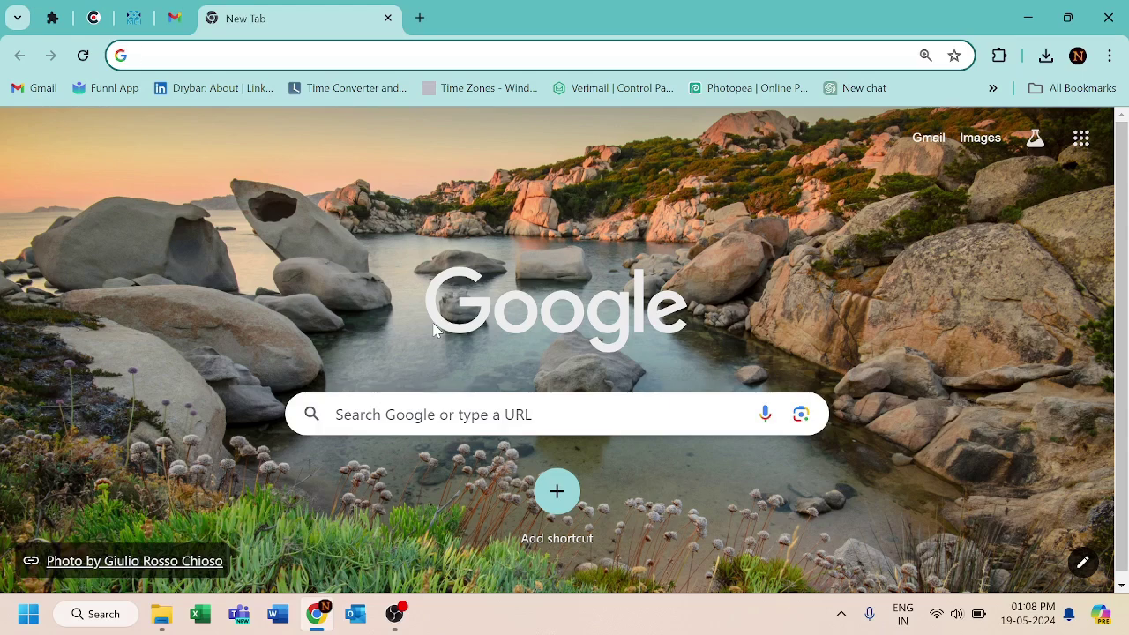
# Step: Run a Google search for 'epfo' from Chrome's new tab page
pyautogui.click(491, 413)
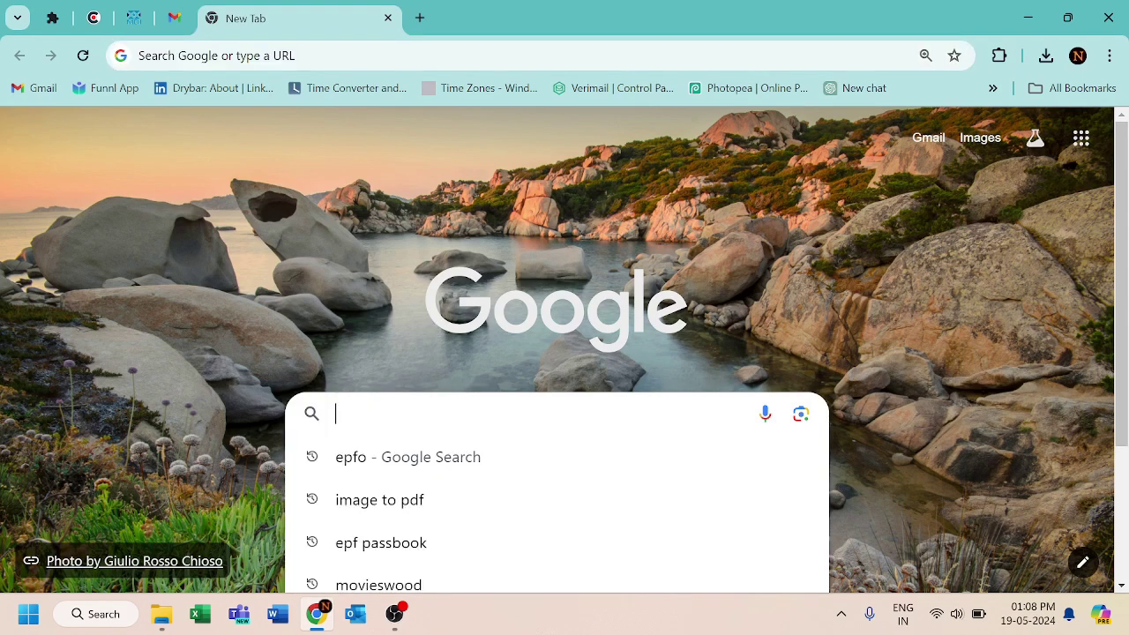
pyautogui.write('epfo')
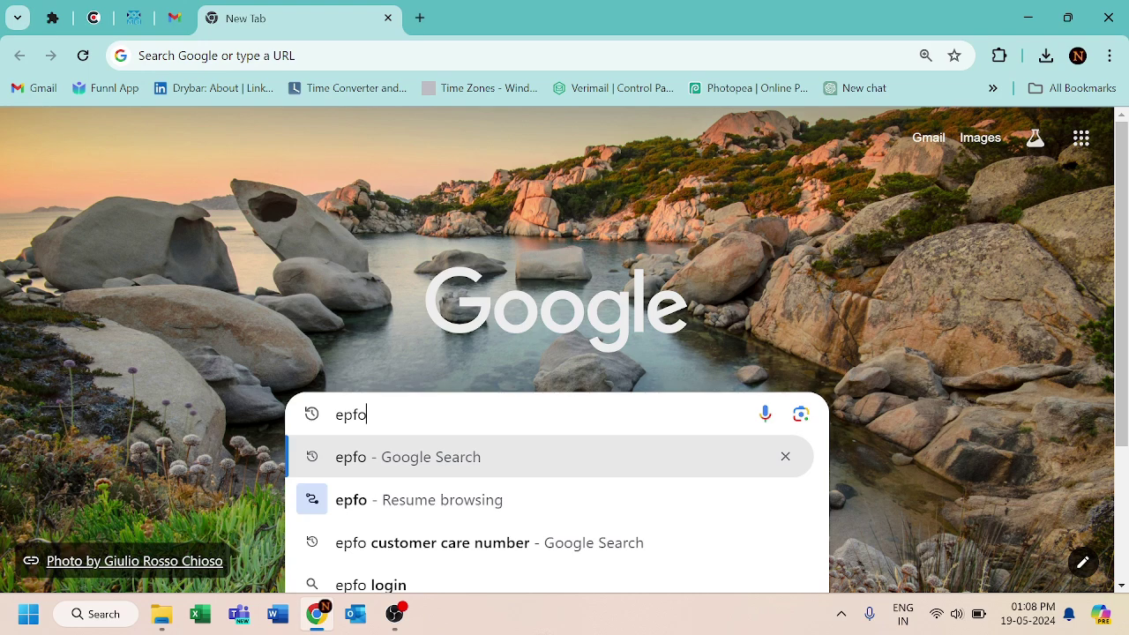
pyautogui.press('Return')
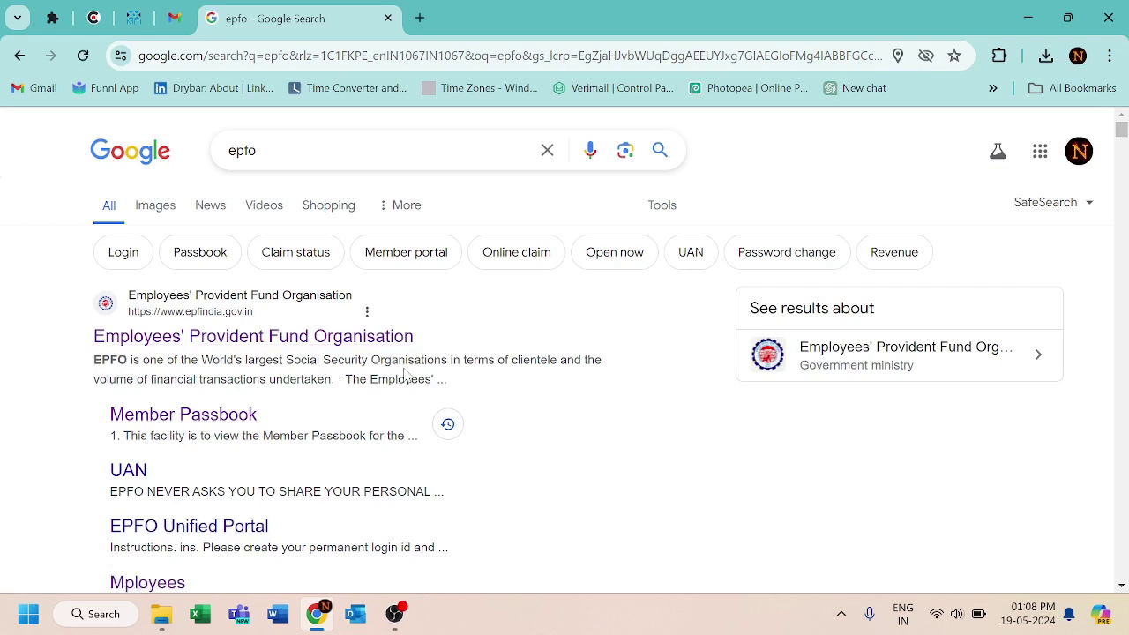
# Step: Open the official EPFO site and go to For Employees > Member UAN/Online Service (OCS/OTCP)
pyautogui.click(303, 336)
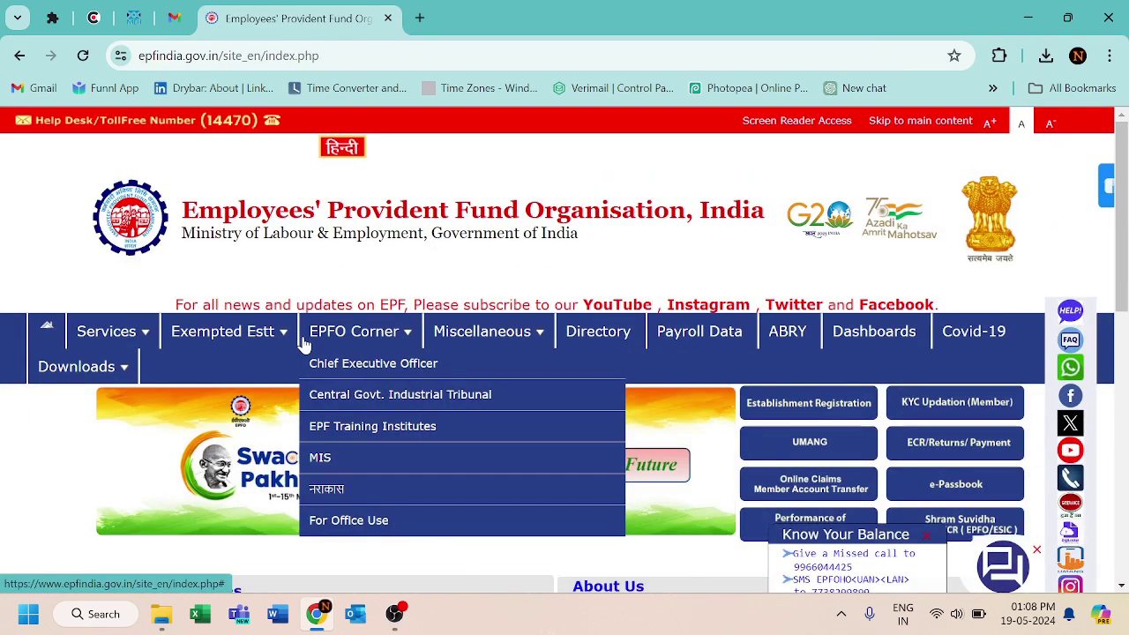
pyautogui.moveTo(147, 333)
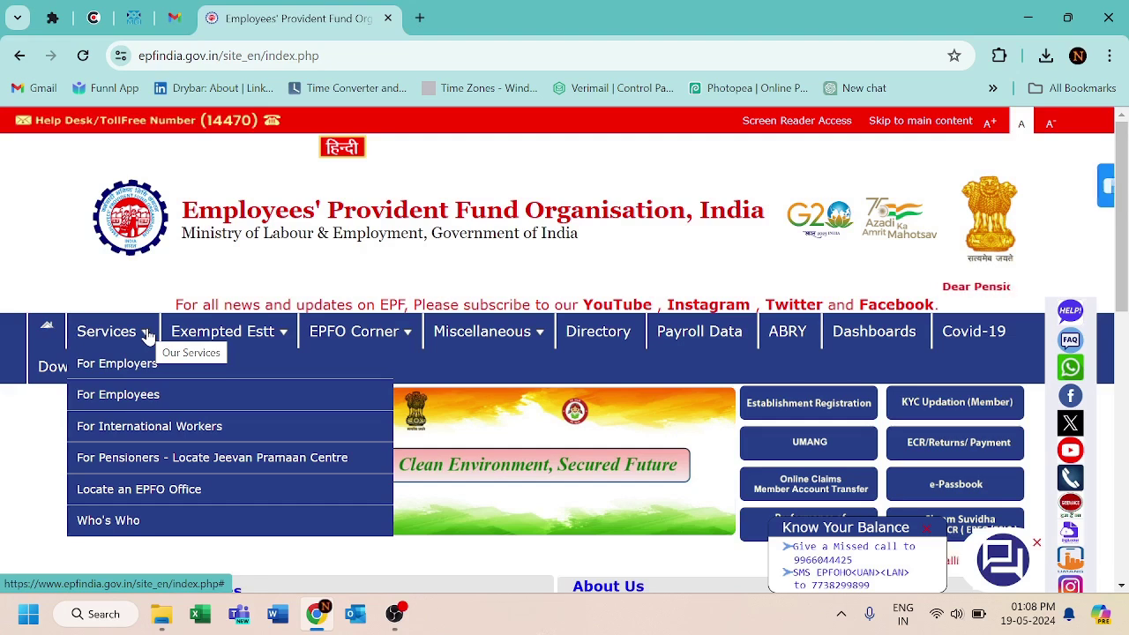
pyautogui.click(130, 400)
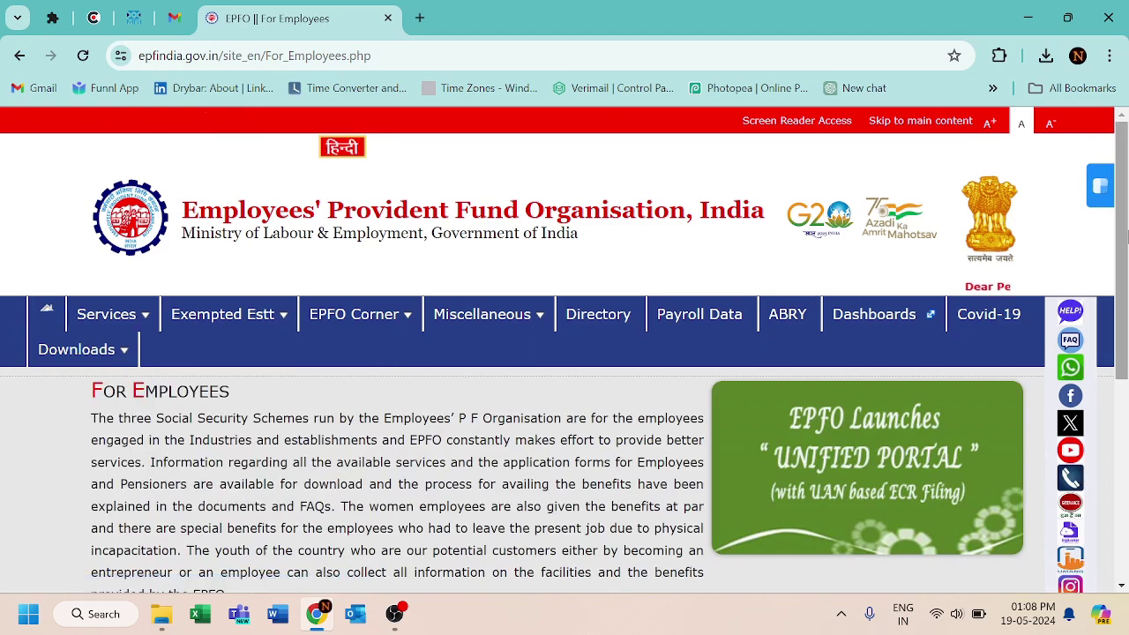
pyautogui.scroll(-3, 1126, 237)
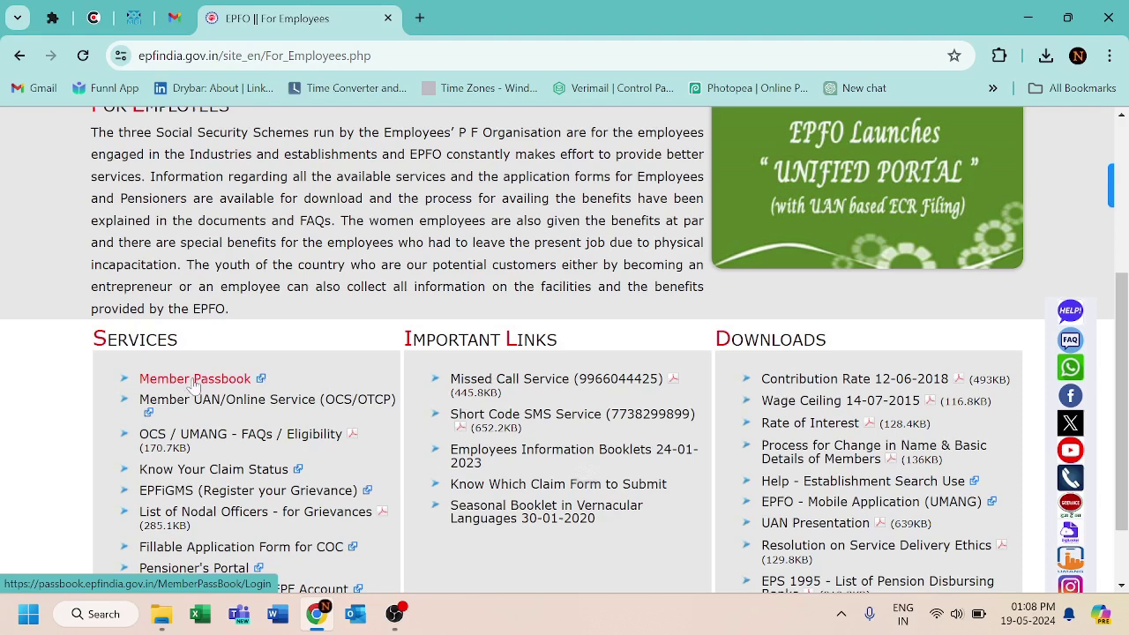
pyautogui.click(260, 402)
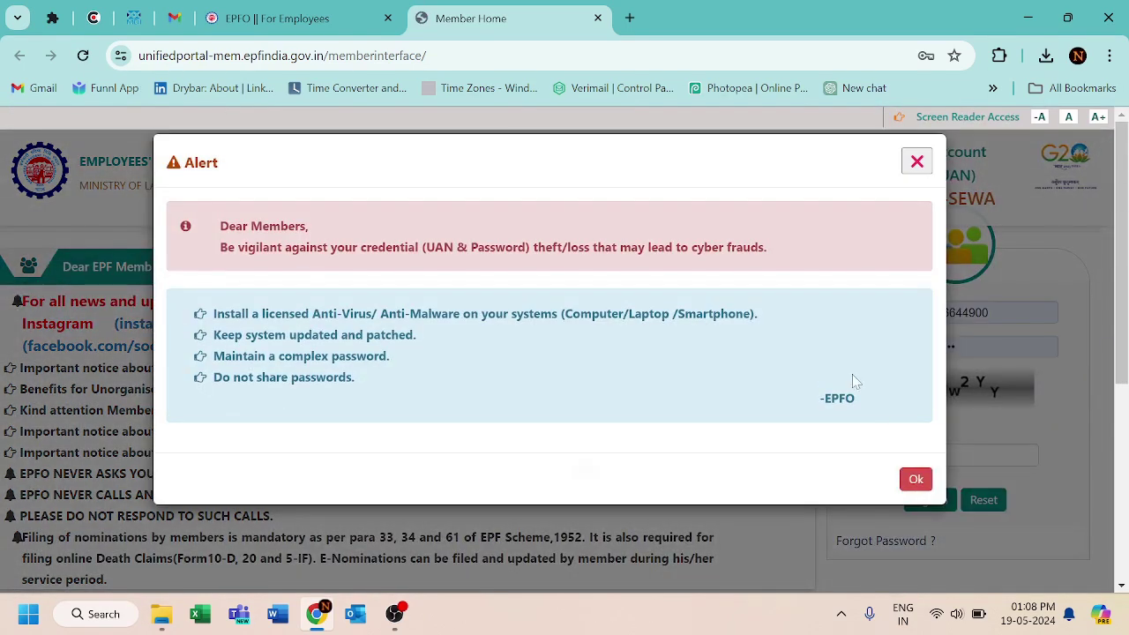
# Step: Dismiss the security alert, enter the displayed login captcha and sign in with the saved UAN
pyautogui.click(917, 481)
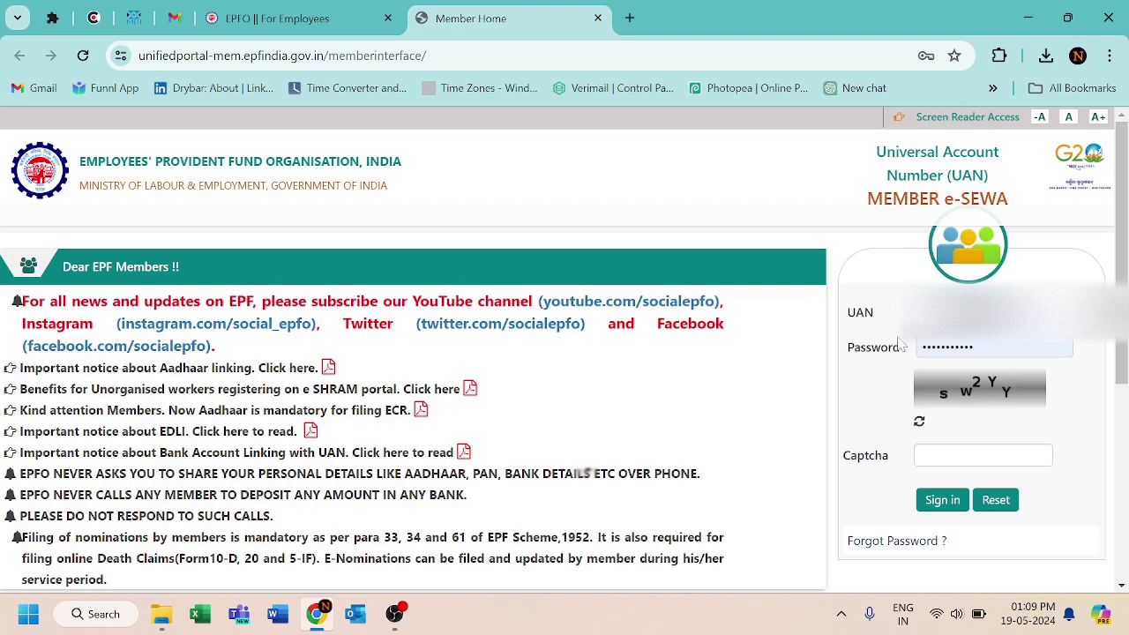
pyautogui.click(983, 455)
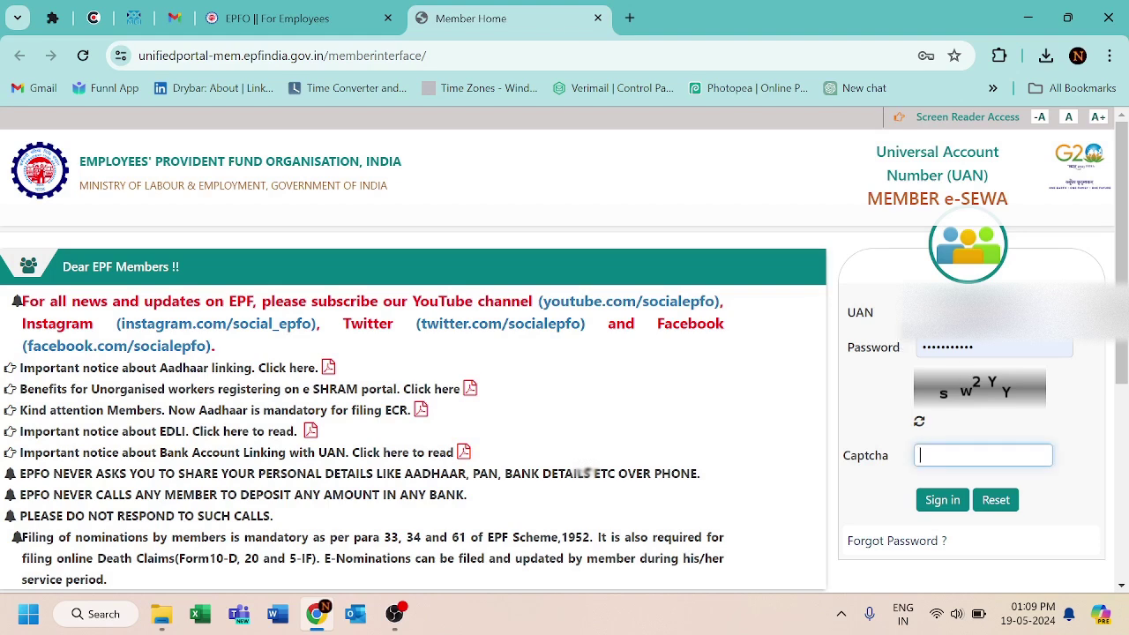
pyautogui.write('sw2')
pyautogui.press('capslock')
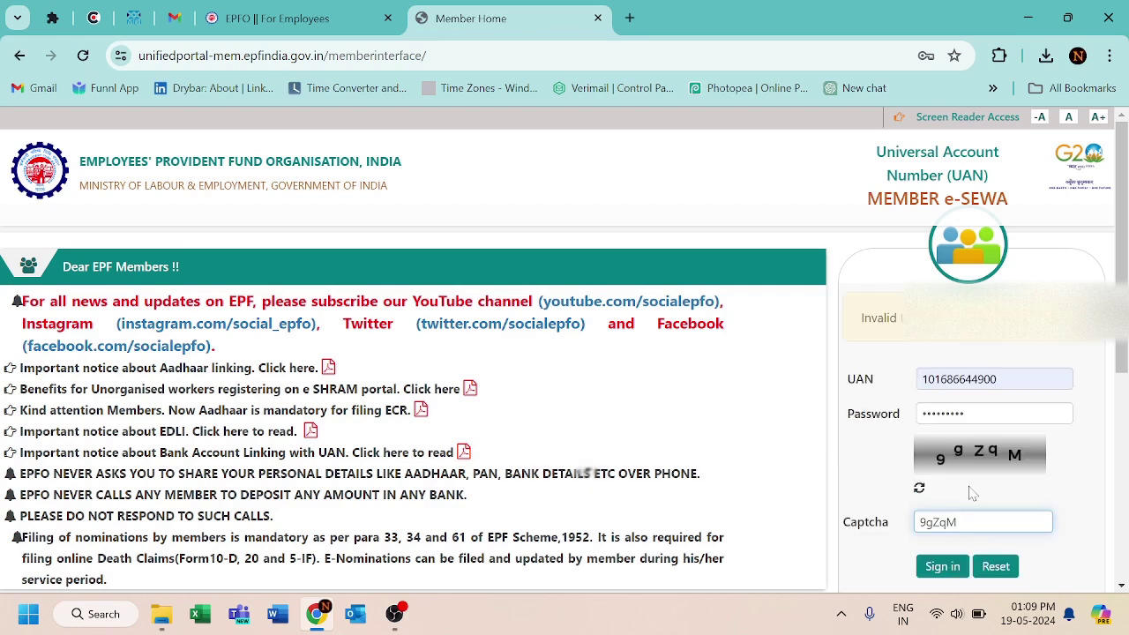
pyautogui.click(941, 572)
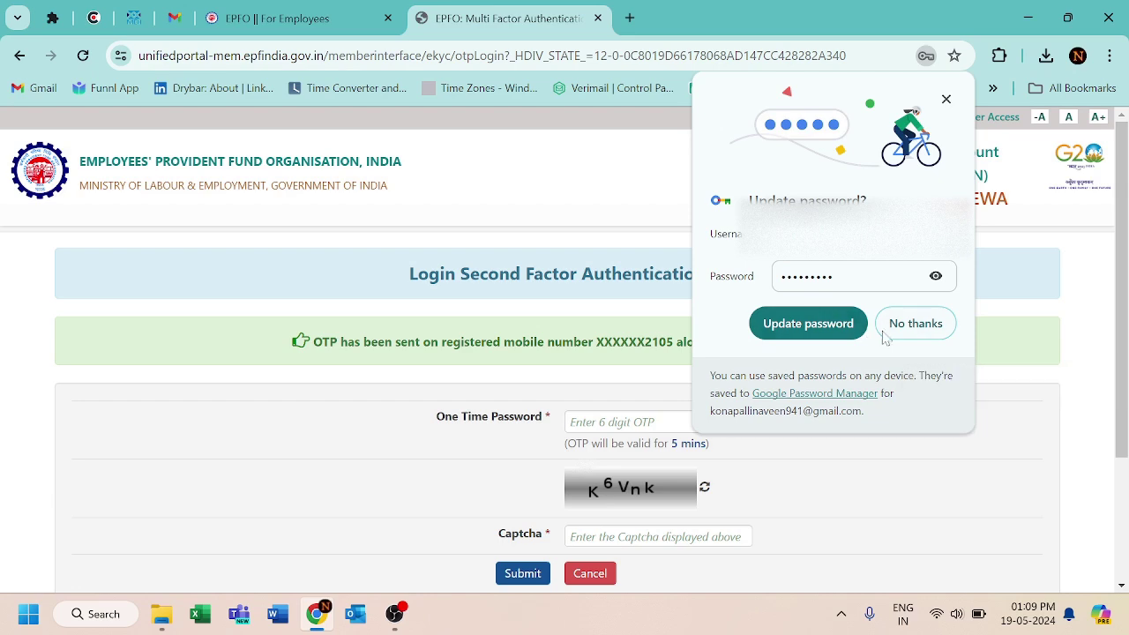
# Step: Dismiss the browser's password offer and enter the six-digit one-time password
pyautogui.click(775, 320)
pyautogui.click(651, 417)
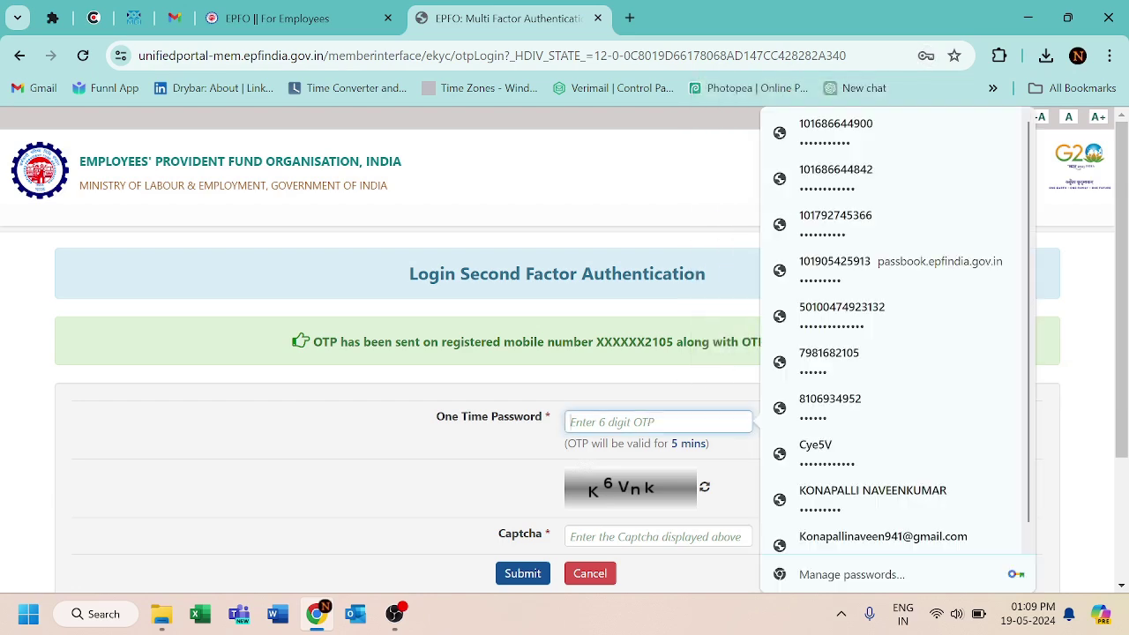
pyautogui.scroll(-2, 564, 353)
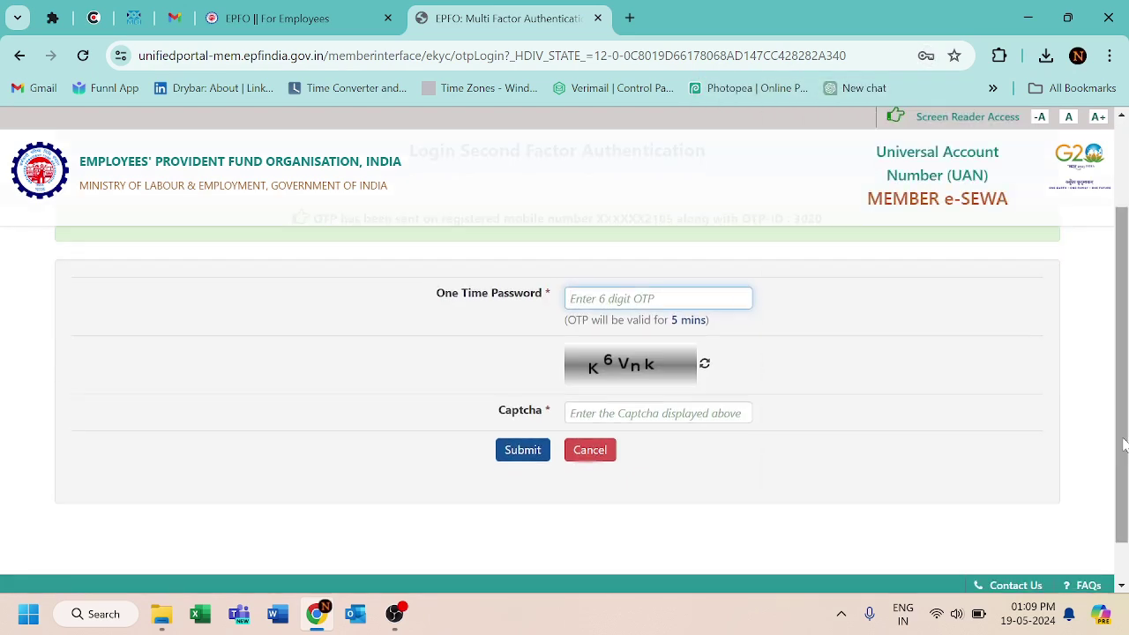
pyautogui.press('Down')
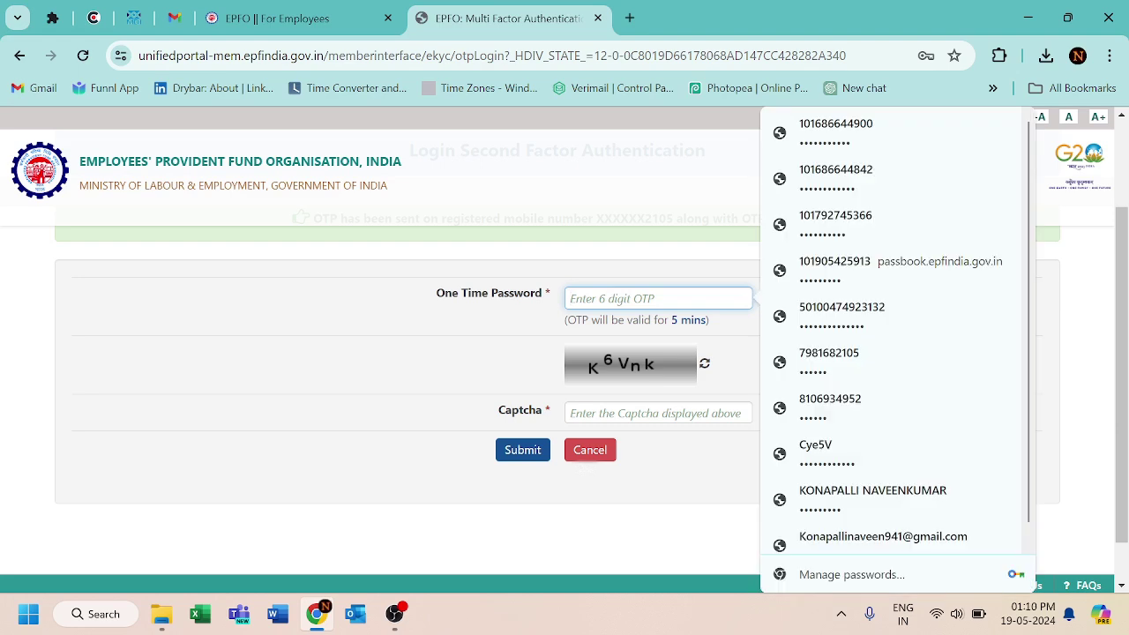
pyautogui.write('•••')
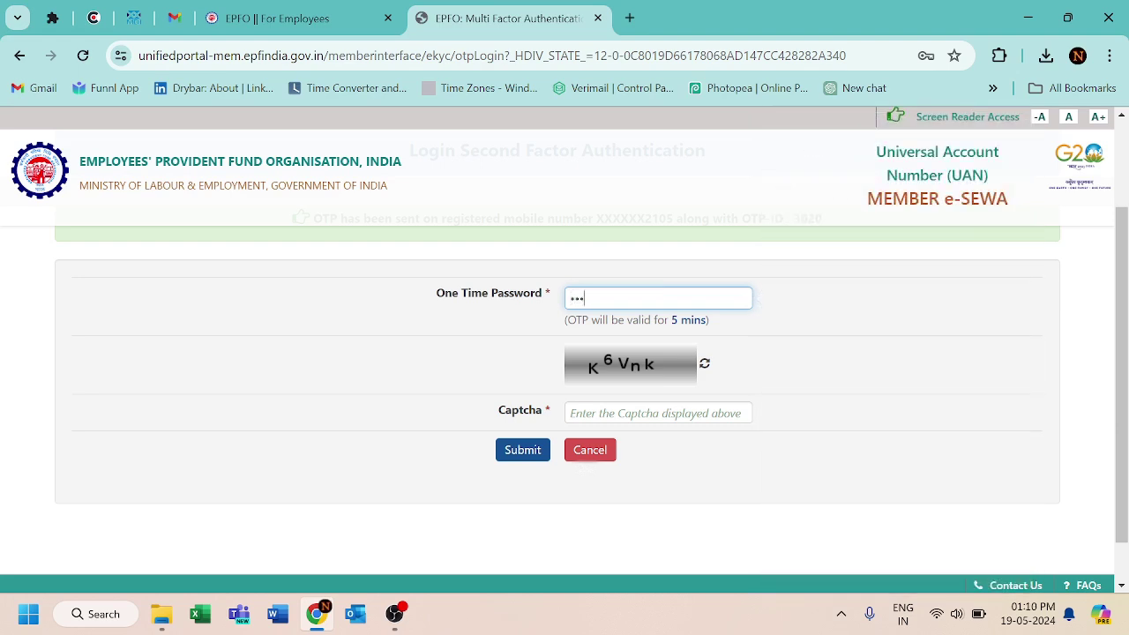
pyautogui.press('BackSpace')
pyautogui.press('BackSpace')
pyautogui.press('BackSpace')
pyautogui.write('••••••')
# Step: Fill in the displayed mixed-case captcha on the authentication form
pyautogui.click(570, 413)
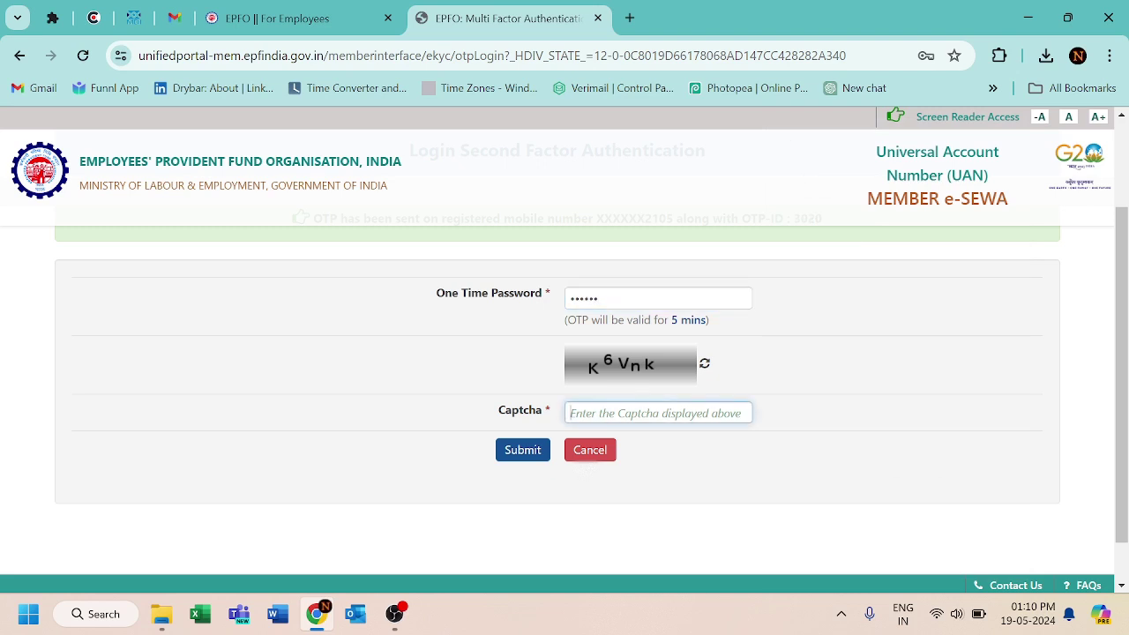
pyautogui.press('capslock')
pyautogui.write('K6')
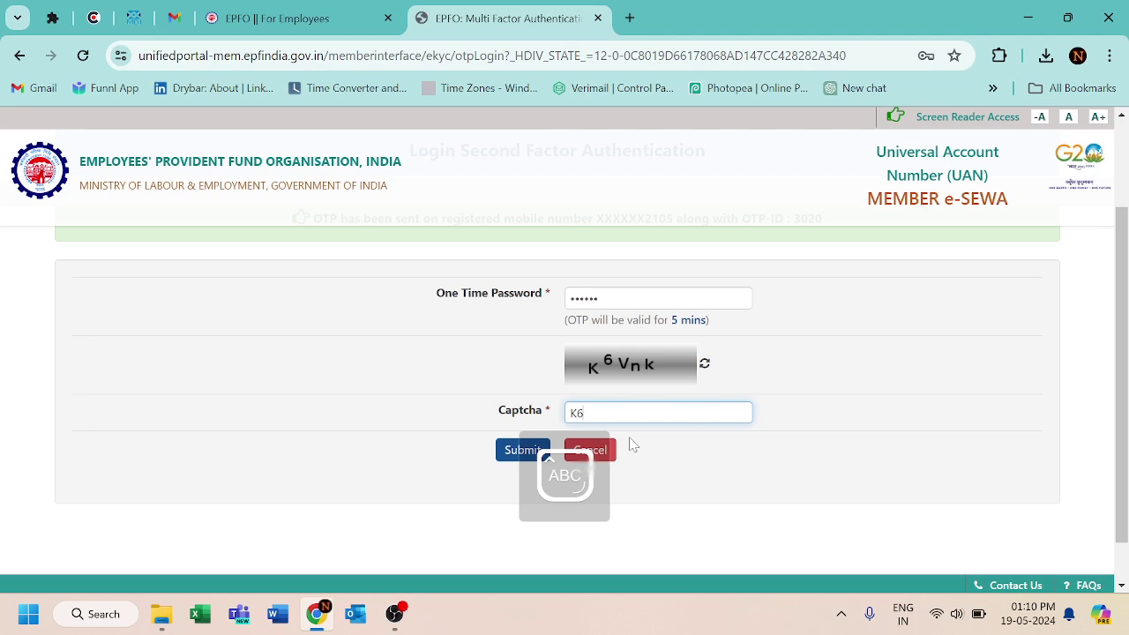
pyautogui.write('V')
pyautogui.press('capslock')
pyautogui.write('nk')
# Step: Submit the login, dismiss the pop-ups, and open Online Services > CLAIM (FORM-31,19,10C&10D)
pyautogui.click(508, 454)
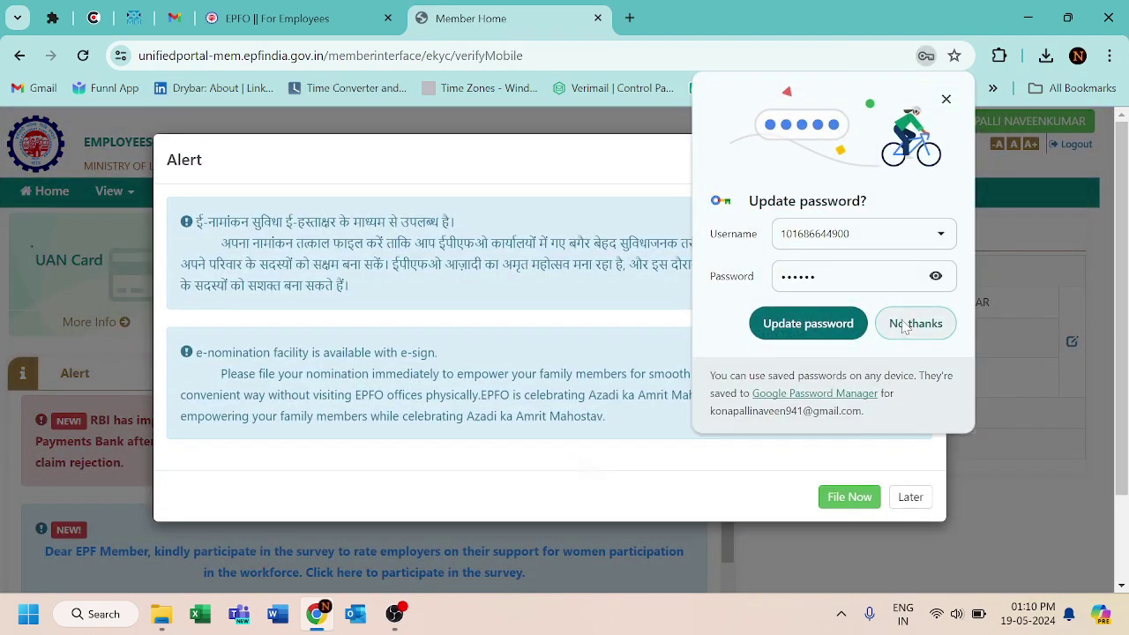
pyautogui.click(904, 325)
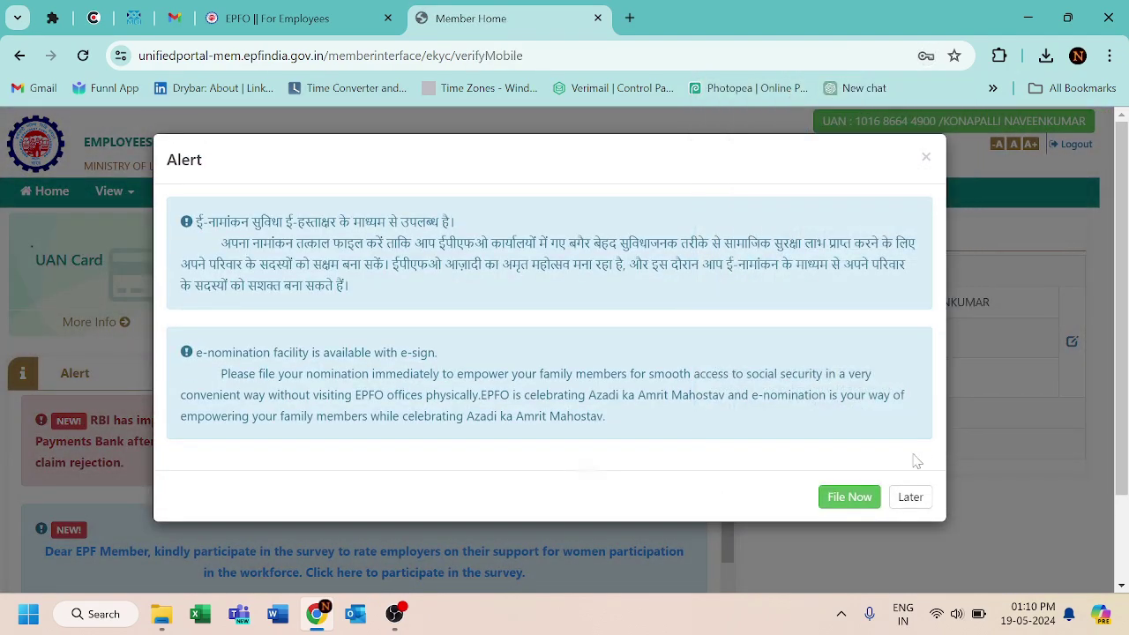
pyautogui.click(908, 496)
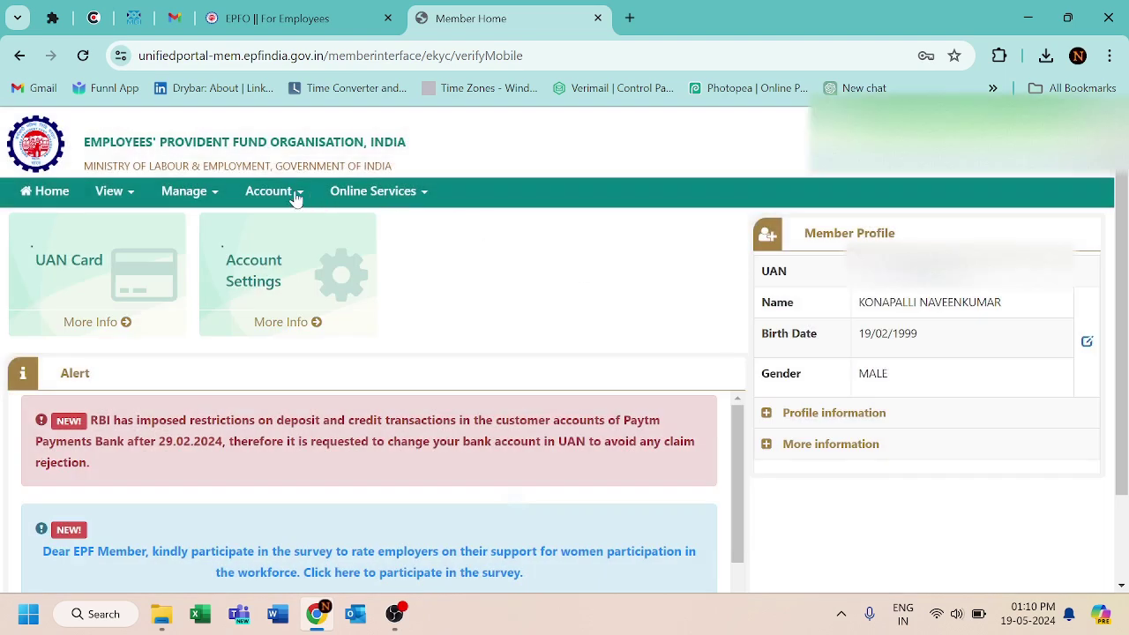
pyautogui.click(396, 196)
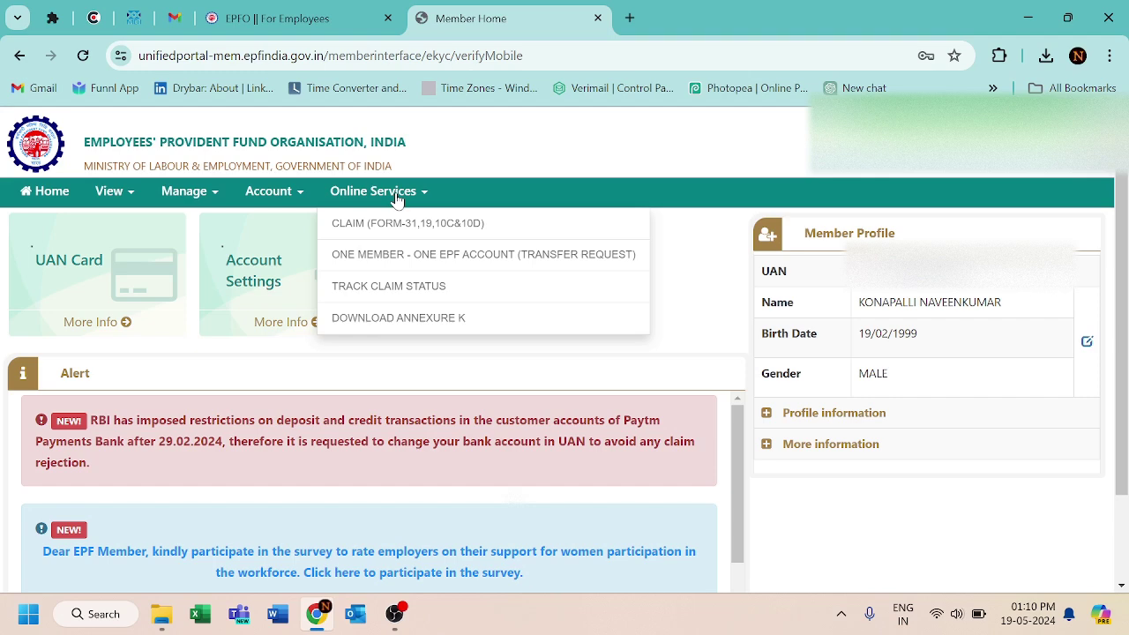
pyautogui.click(363, 228)
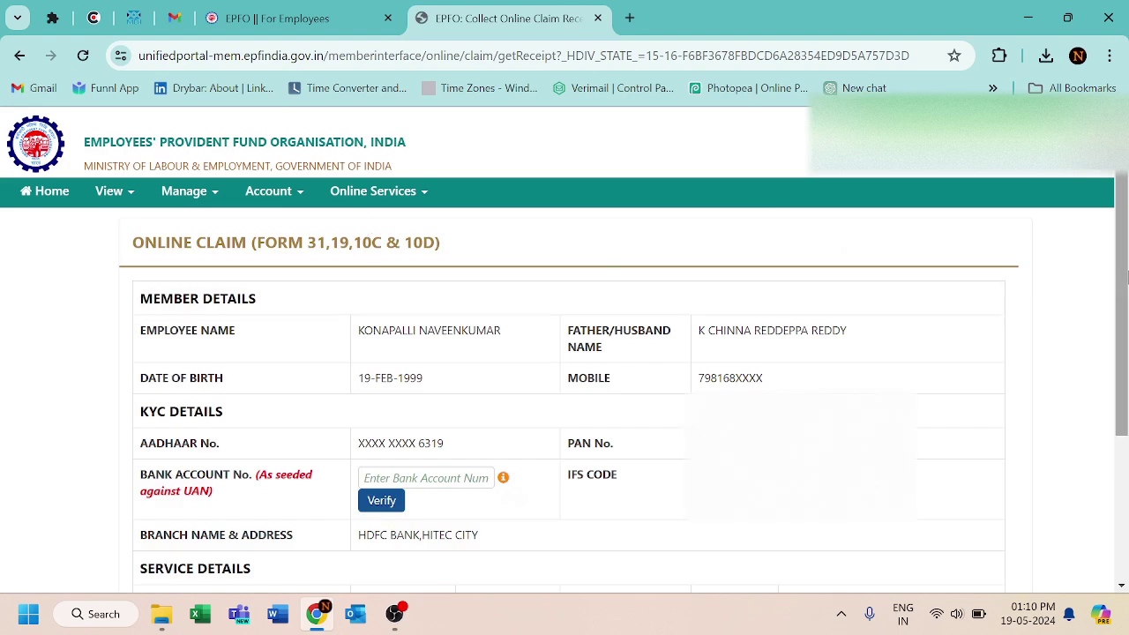
# Step: Verify the UAN-seeded bank account, answer Yes to the undertaking, and click Proceed For Online Claim
pyautogui.scroll(-2, 1123, 364)
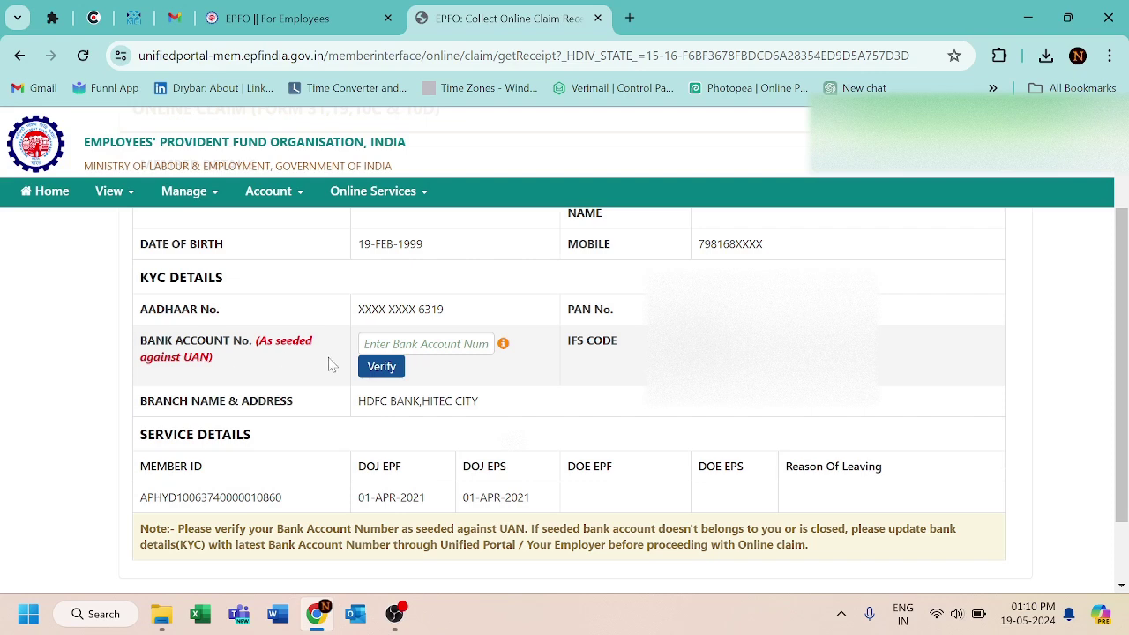
pyautogui.click(426, 344)
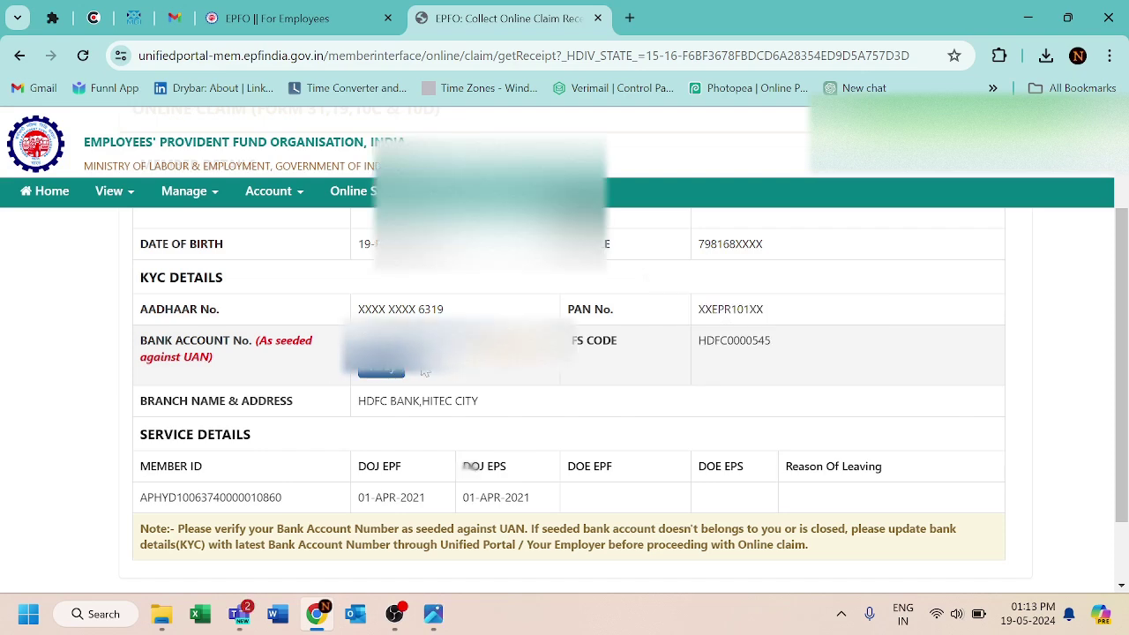
pyautogui.click(388, 370)
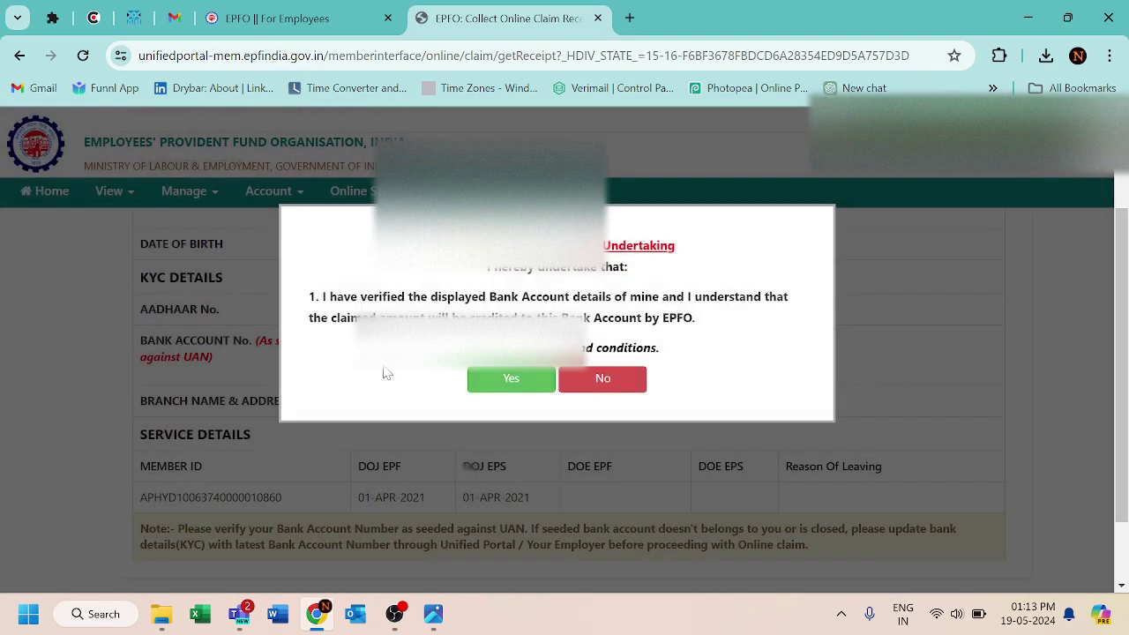
pyautogui.click(505, 383)
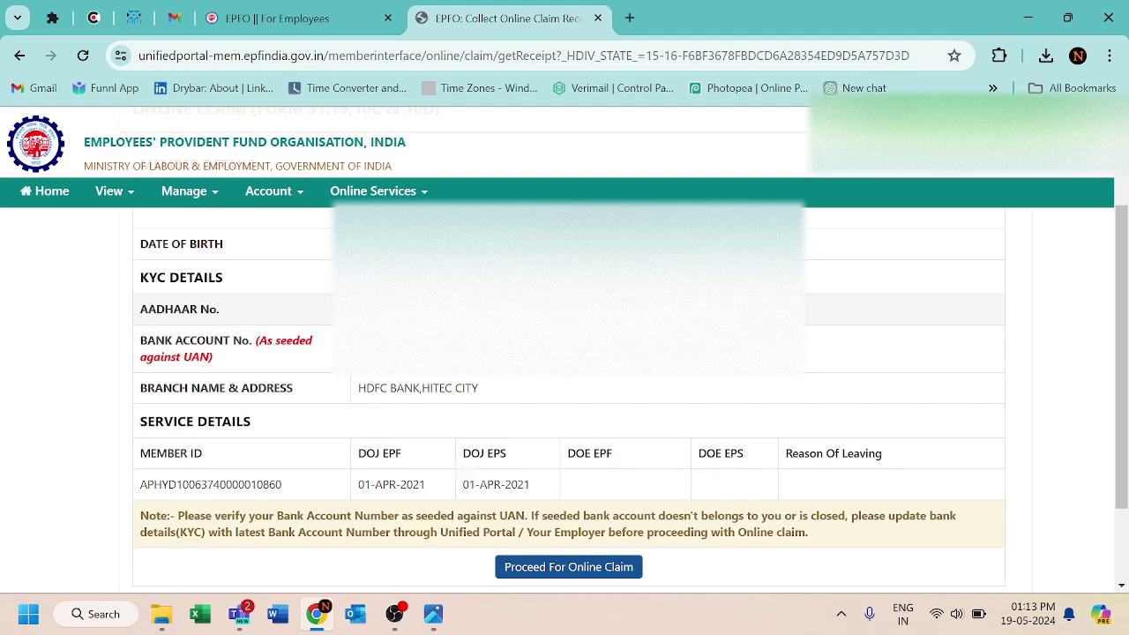
pyautogui.scroll(-2, 1126, 406)
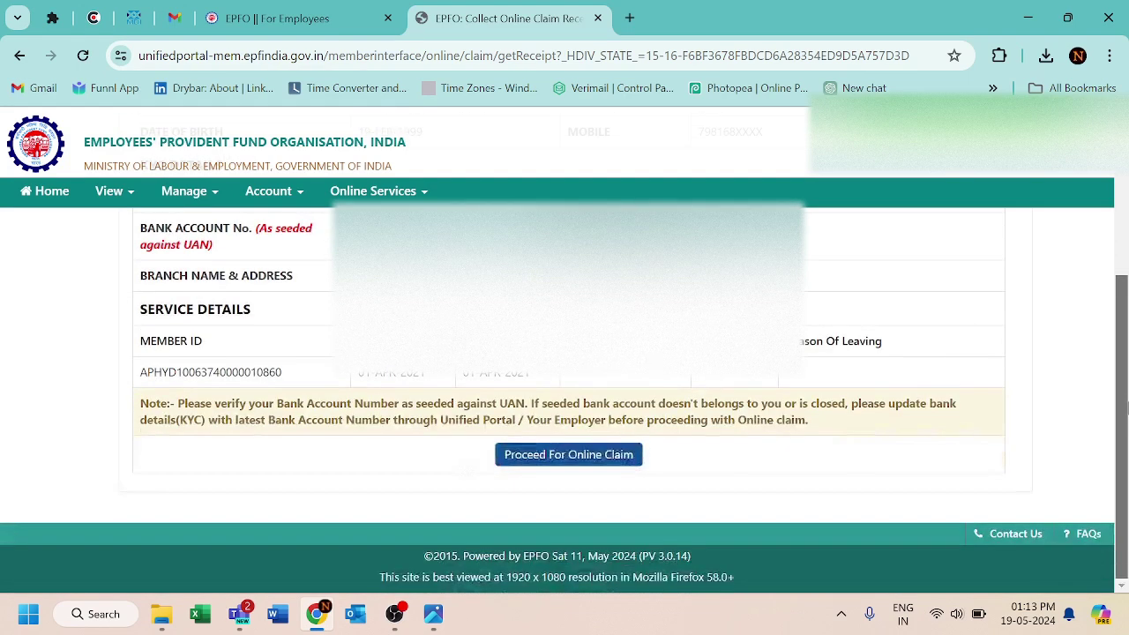
pyautogui.click(565, 454)
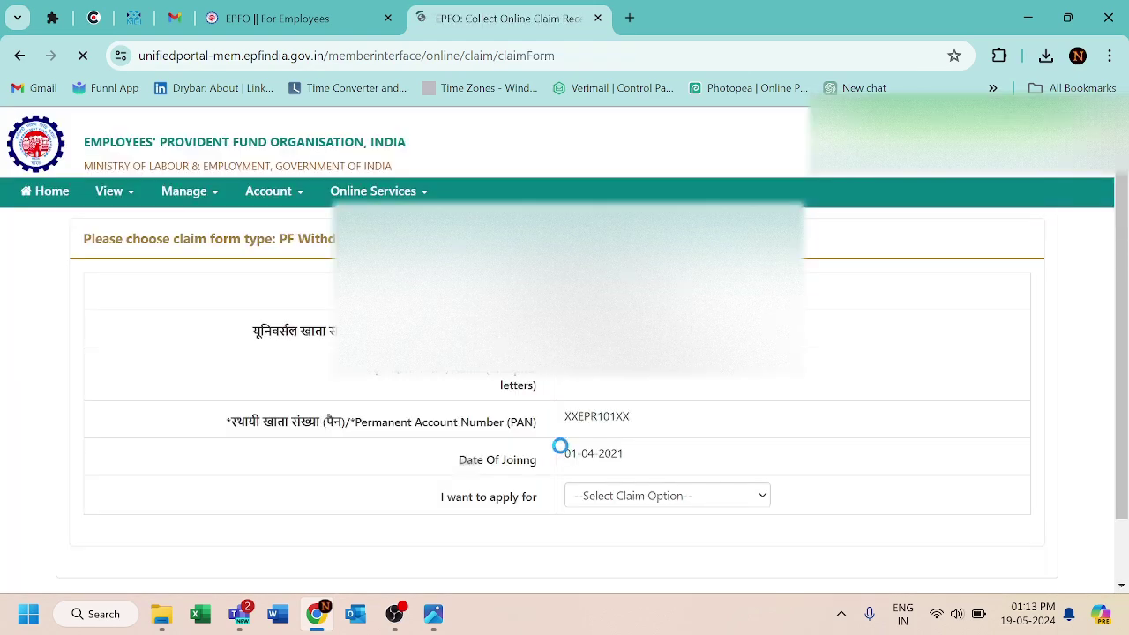
# Step: Choose PF ADVANCE (FORM-31) as the claim to apply for
pyautogui.scroll(-2, 1121, 379)
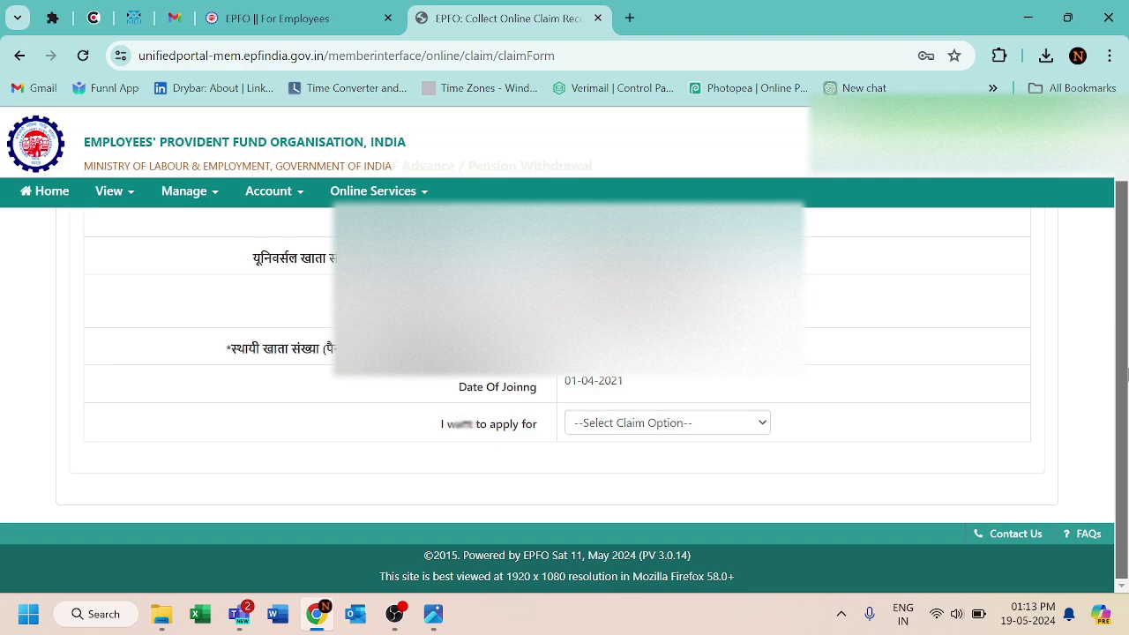
pyautogui.click(628, 425)
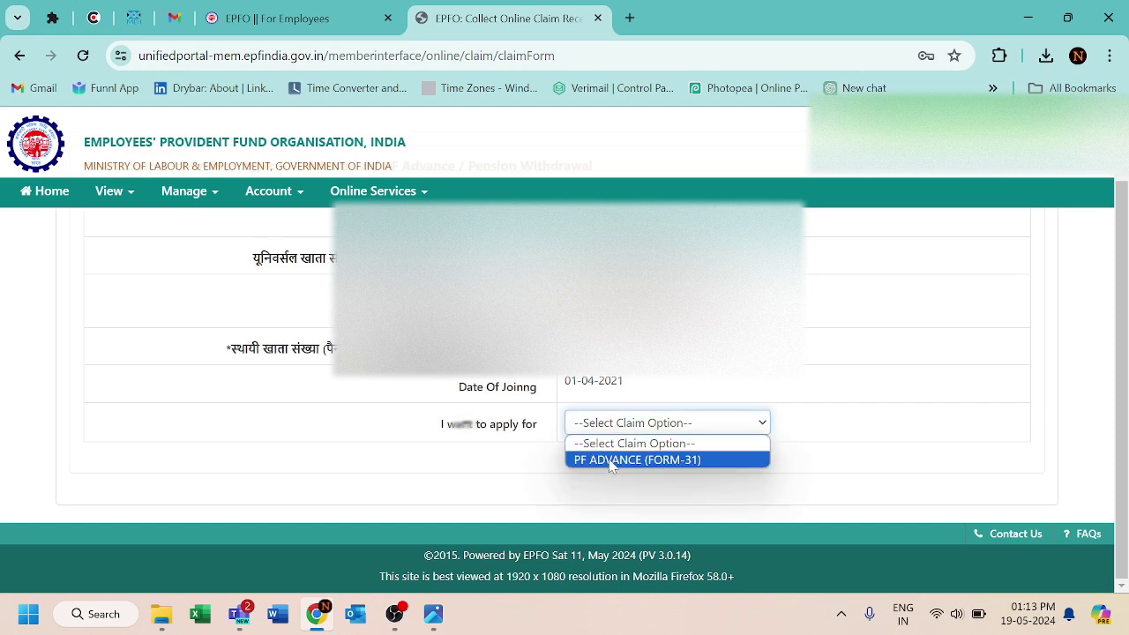
pyautogui.click(611, 460)
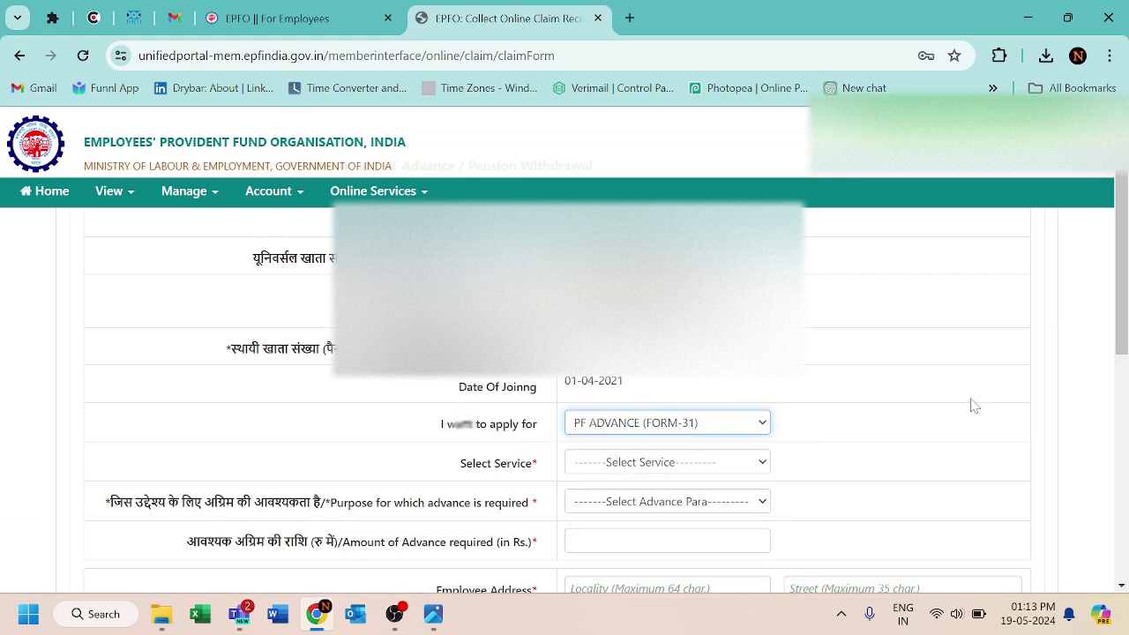
# Step: Select the listed employment service and Illness as the purpose of the advance
pyautogui.moveTo(1126, 327); pyautogui.dragTo(1126, 401)
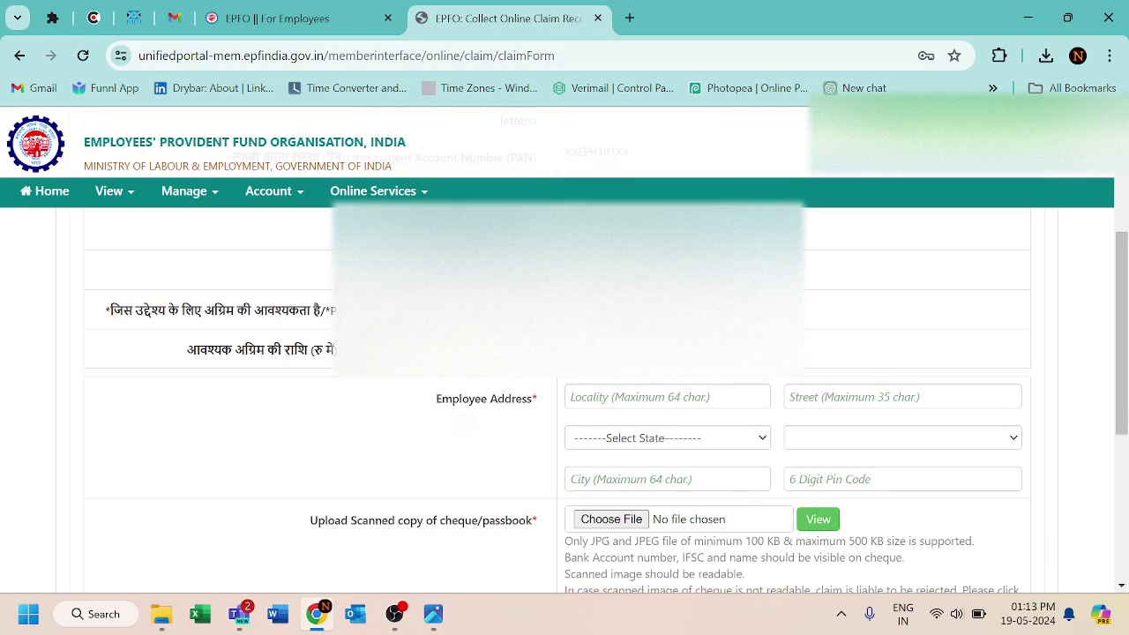
pyautogui.click(706, 269)
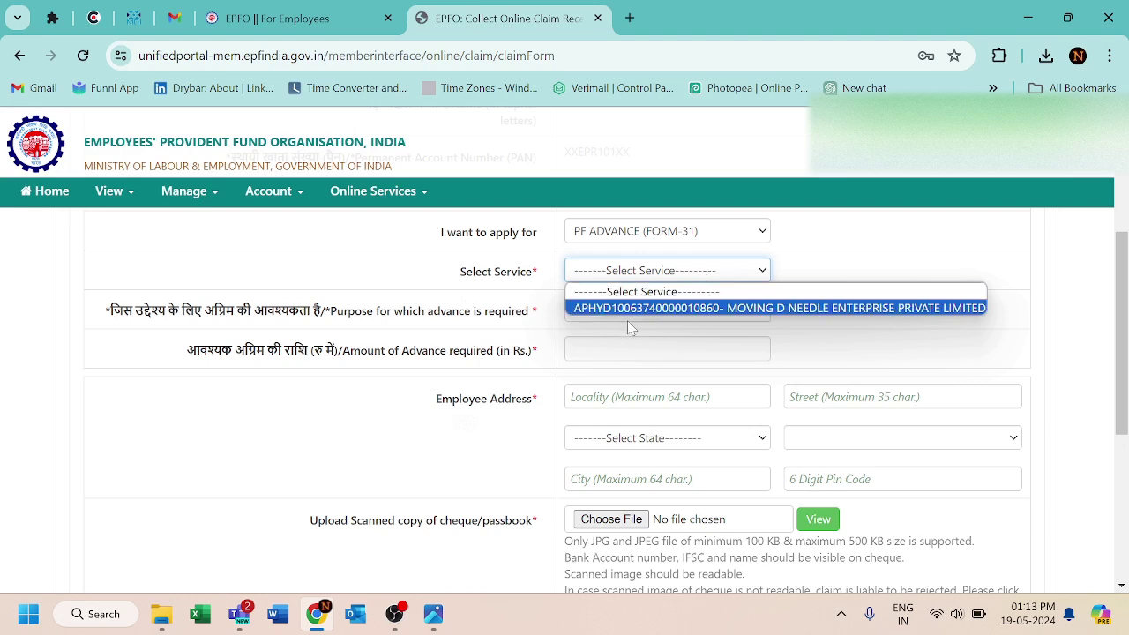
pyautogui.click(739, 309)
pyautogui.click(627, 314)
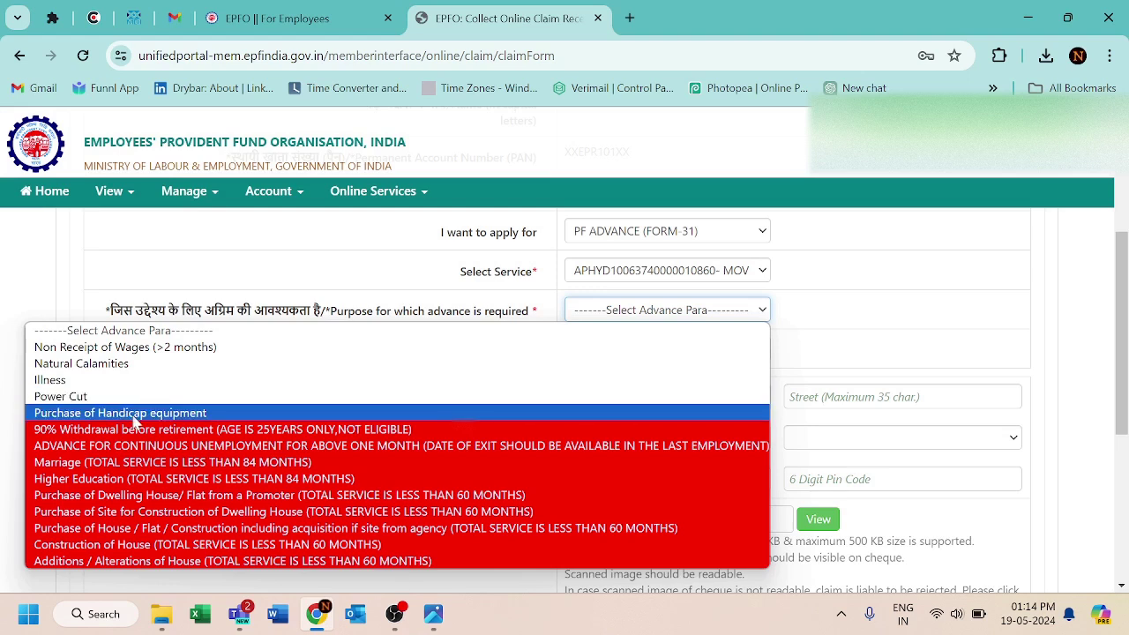
pyautogui.click(102, 380)
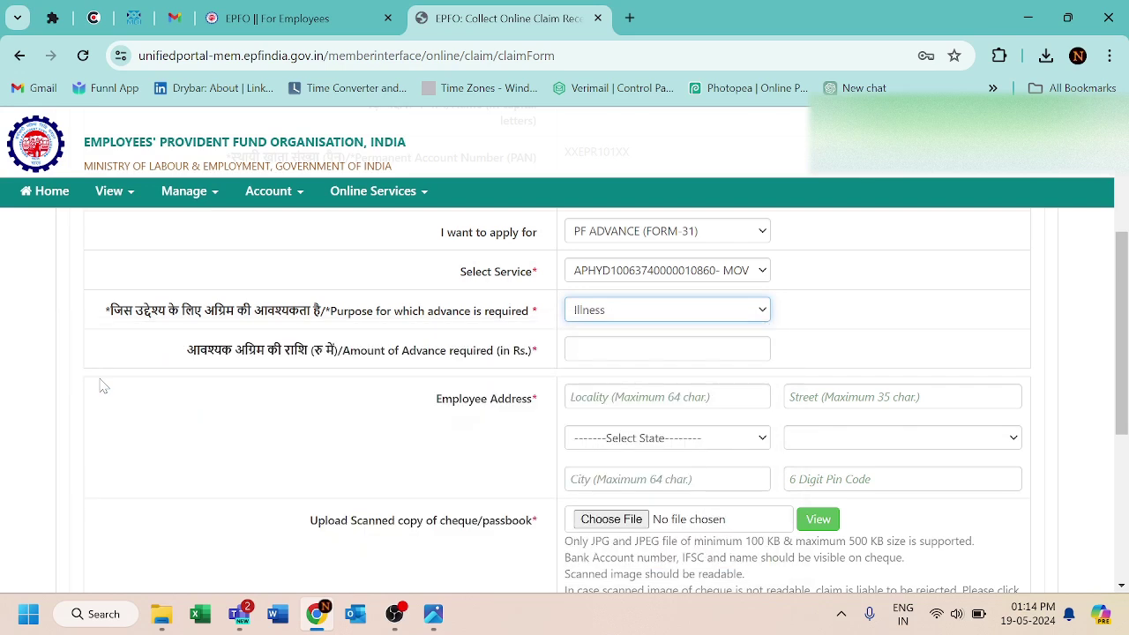
pyautogui.click(657, 348)
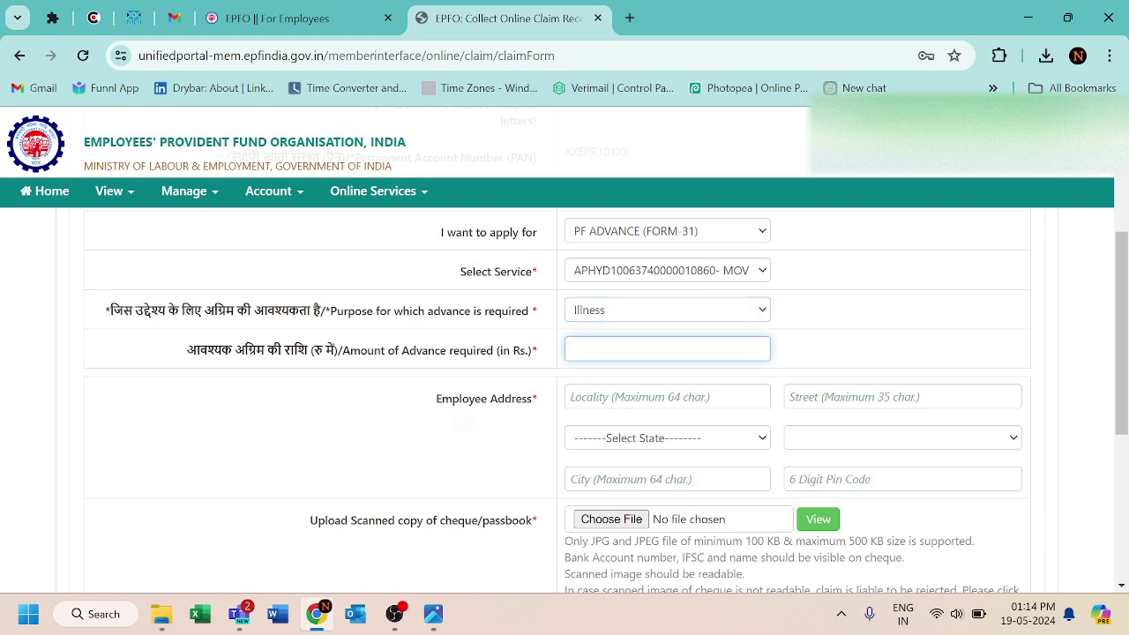
# Step: Enter an advance amount of 20000 and choose state ANDHRA PRADESH, district CHITTOOR
pyautogui.write('20000')
pyautogui.scroll(-1, 1126, 318)
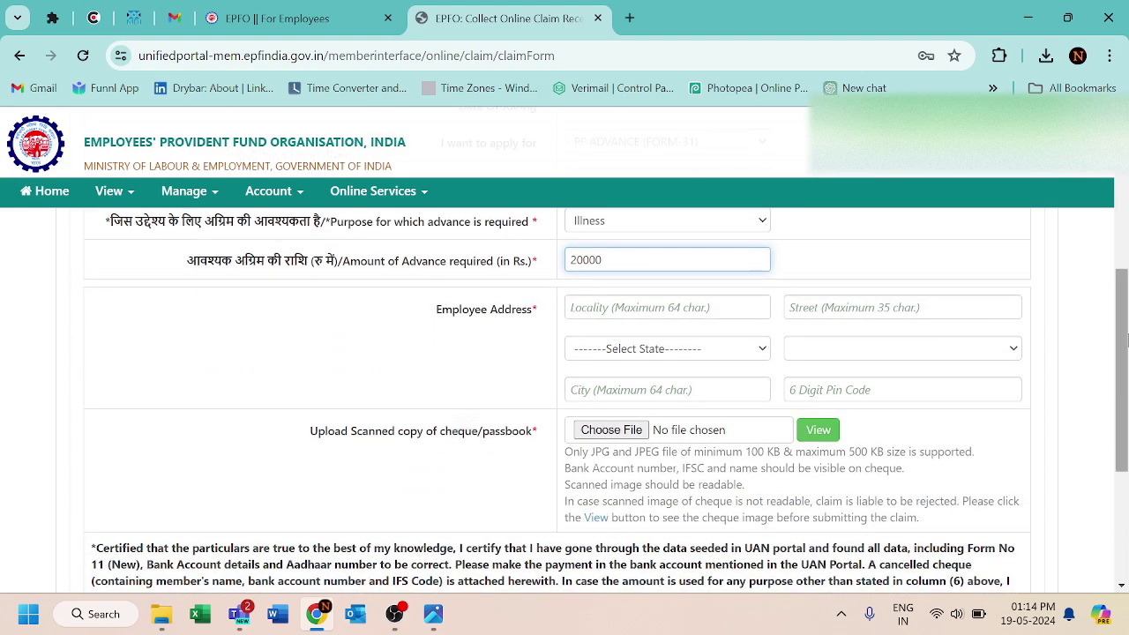
pyautogui.click(657, 348)
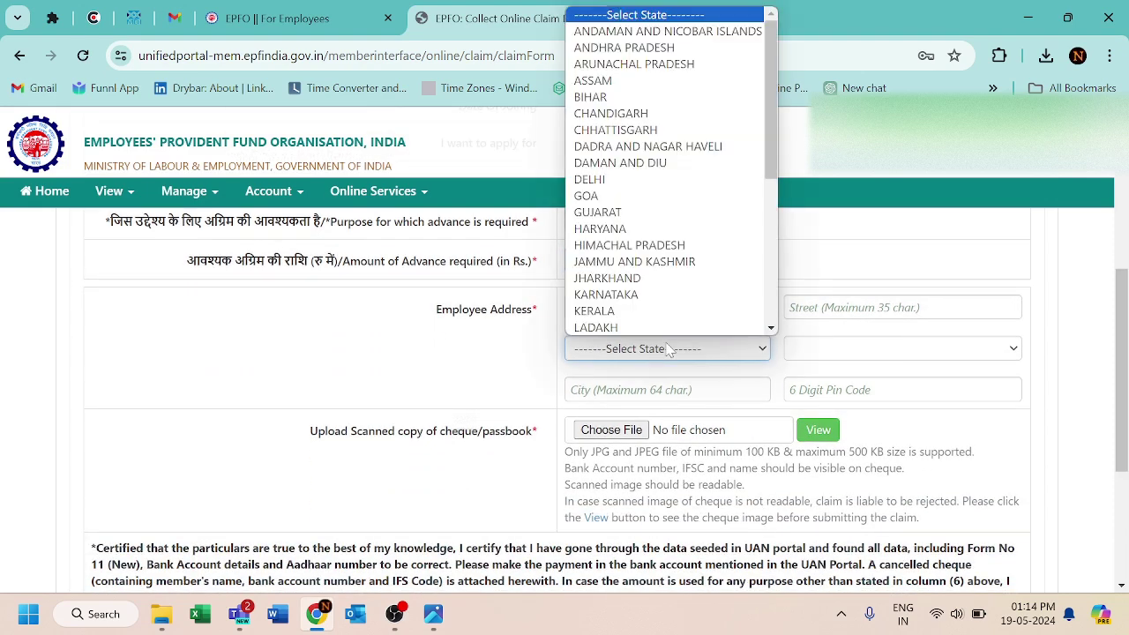
pyautogui.click(685, 48)
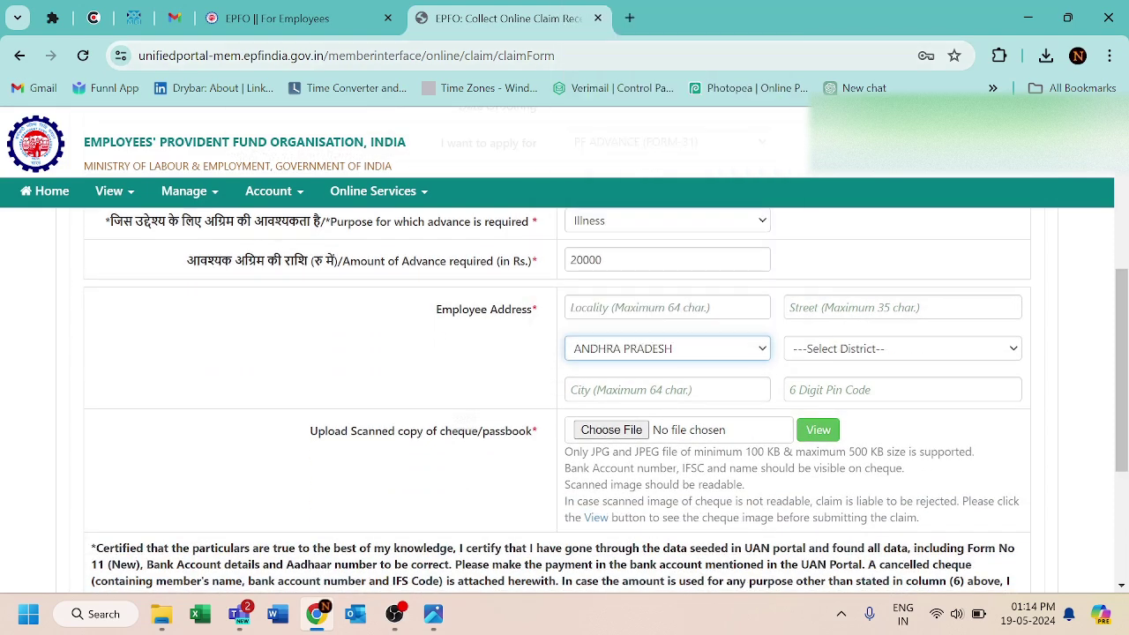
pyautogui.click(871, 350)
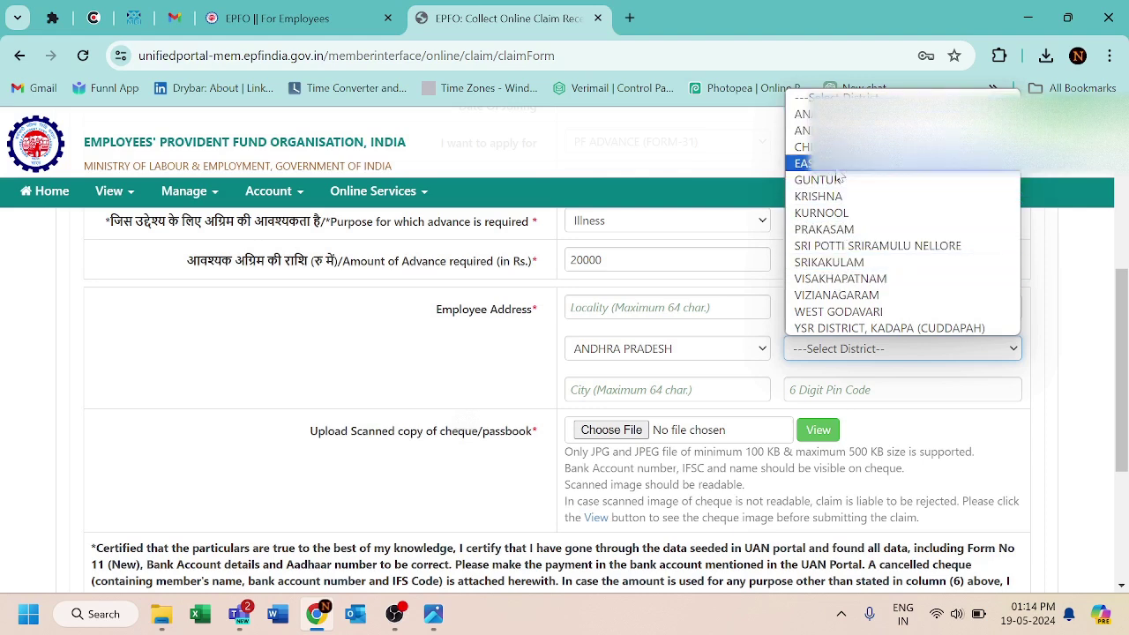
pyautogui.click(829, 146)
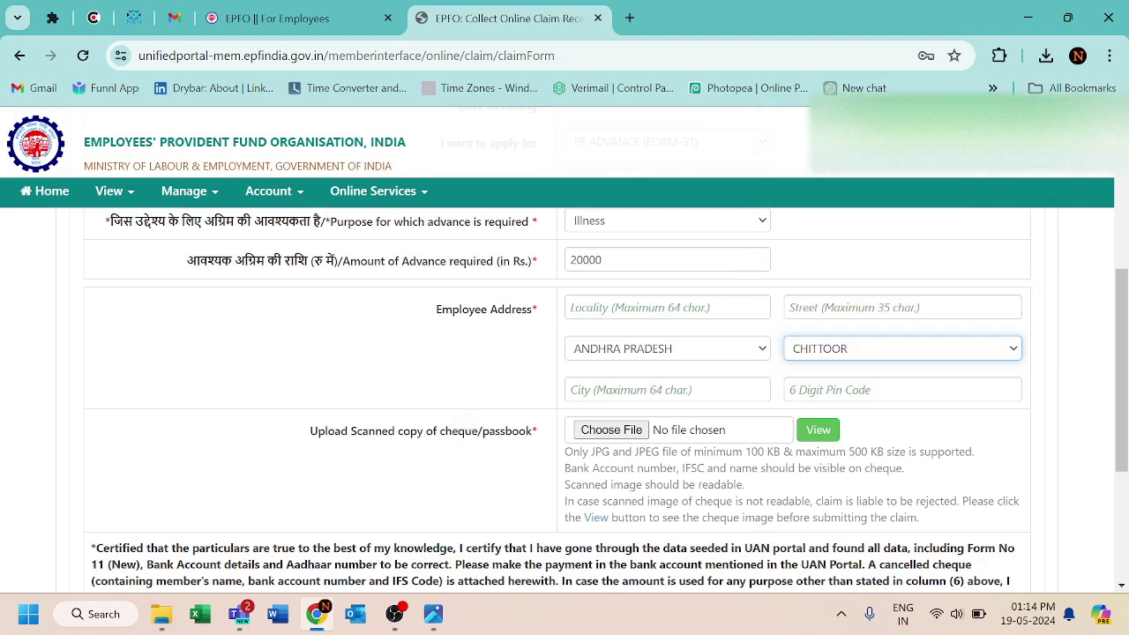
# Step: Fill the locality from a saved suggestion, then type the city name and pin code
pyautogui.click(571, 389)
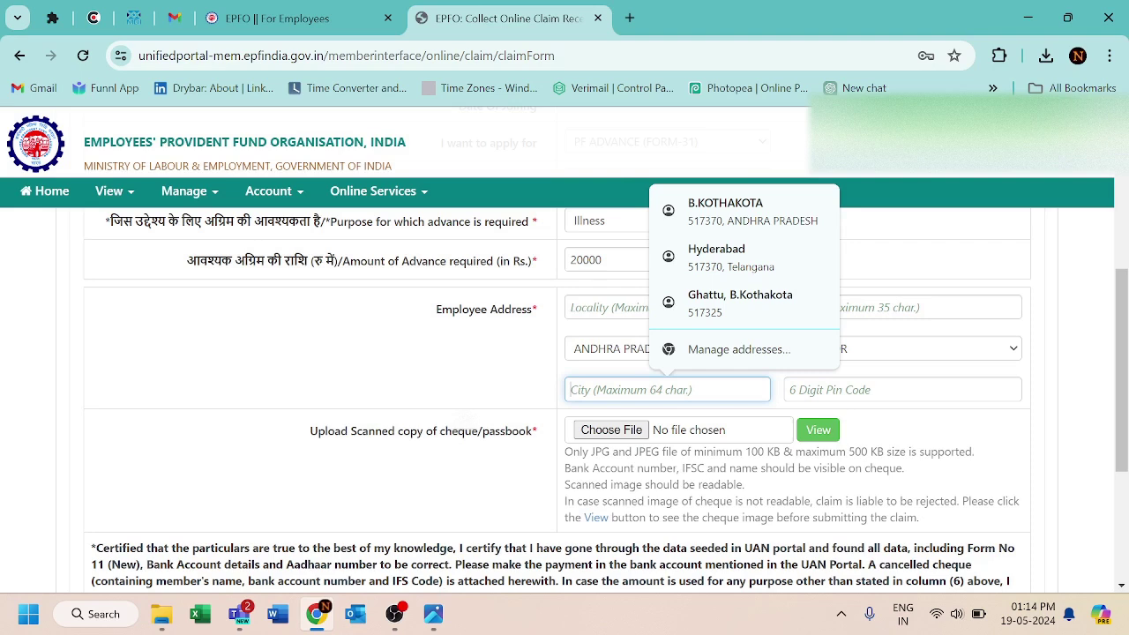
pyautogui.click(932, 535)
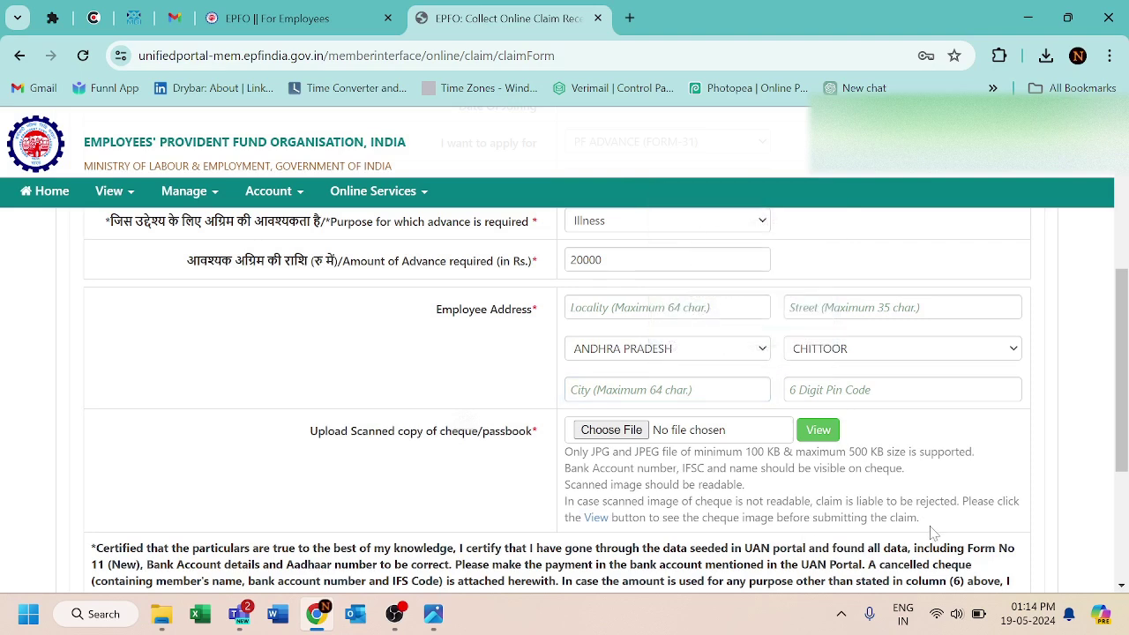
pyautogui.click(666, 307)
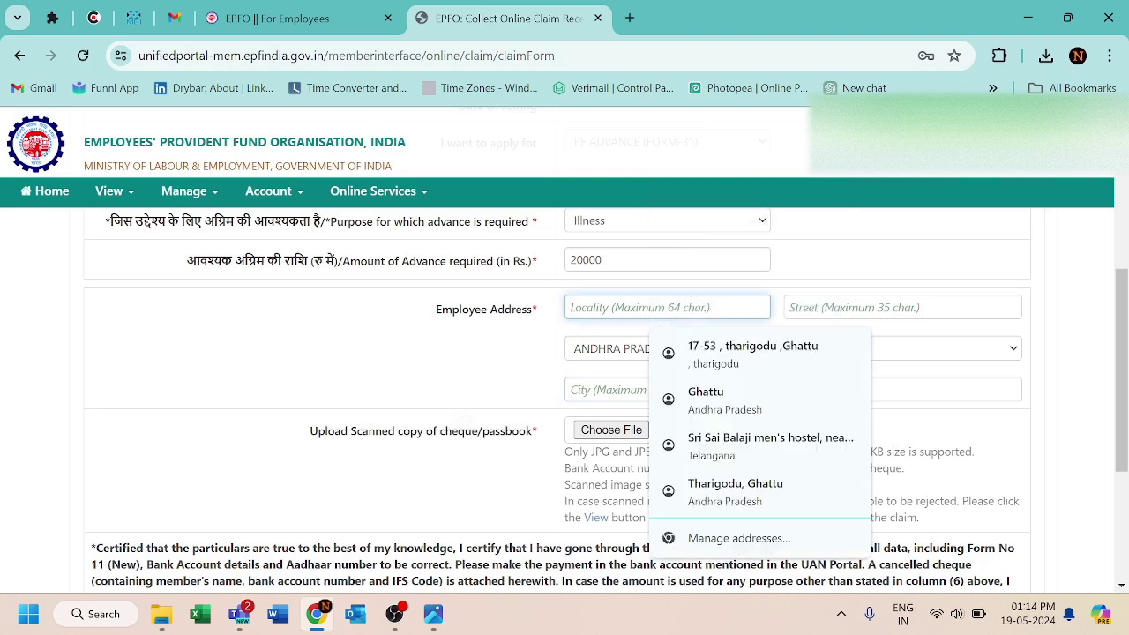
pyautogui.click(714, 353)
pyautogui.click(679, 388)
pyautogui.write('B. Kothakota')
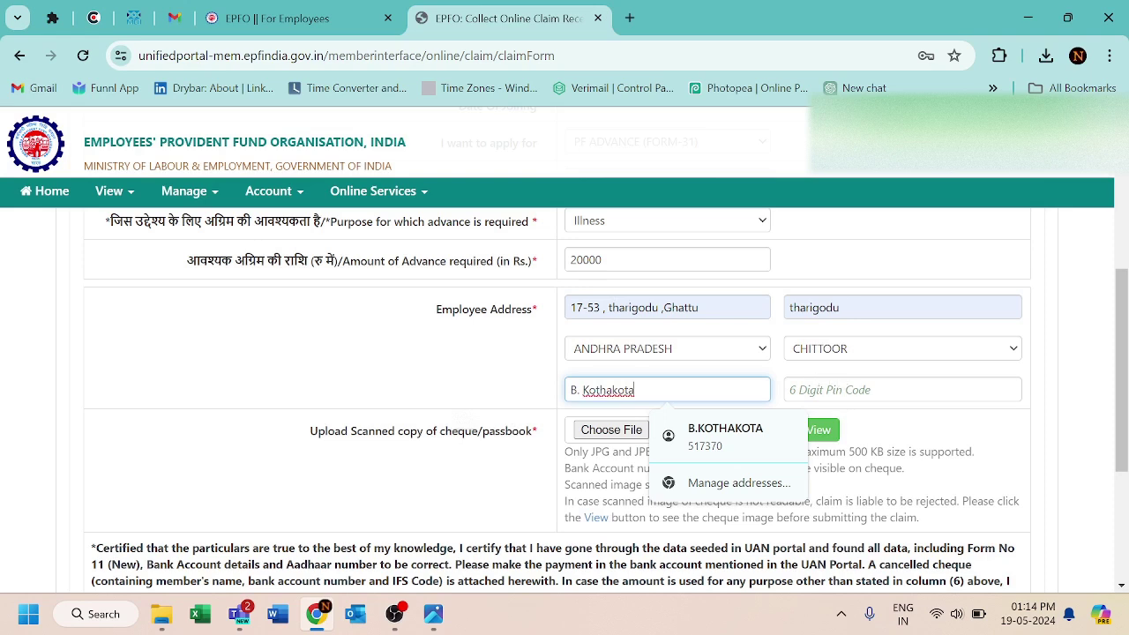
pyautogui.press('Tab')
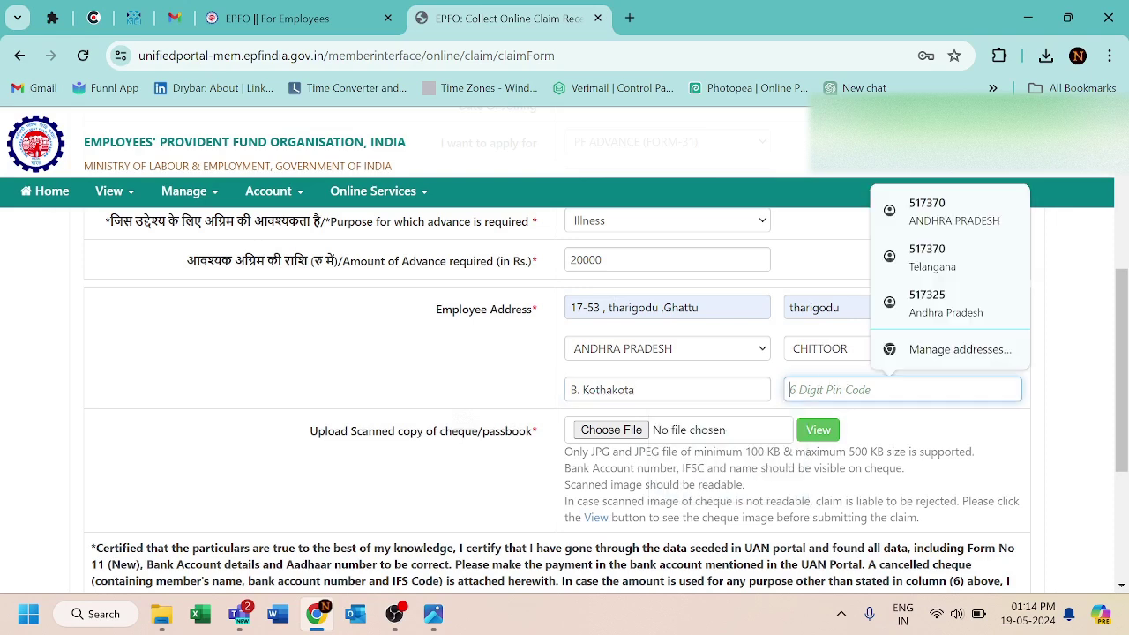
pyautogui.write('517325')
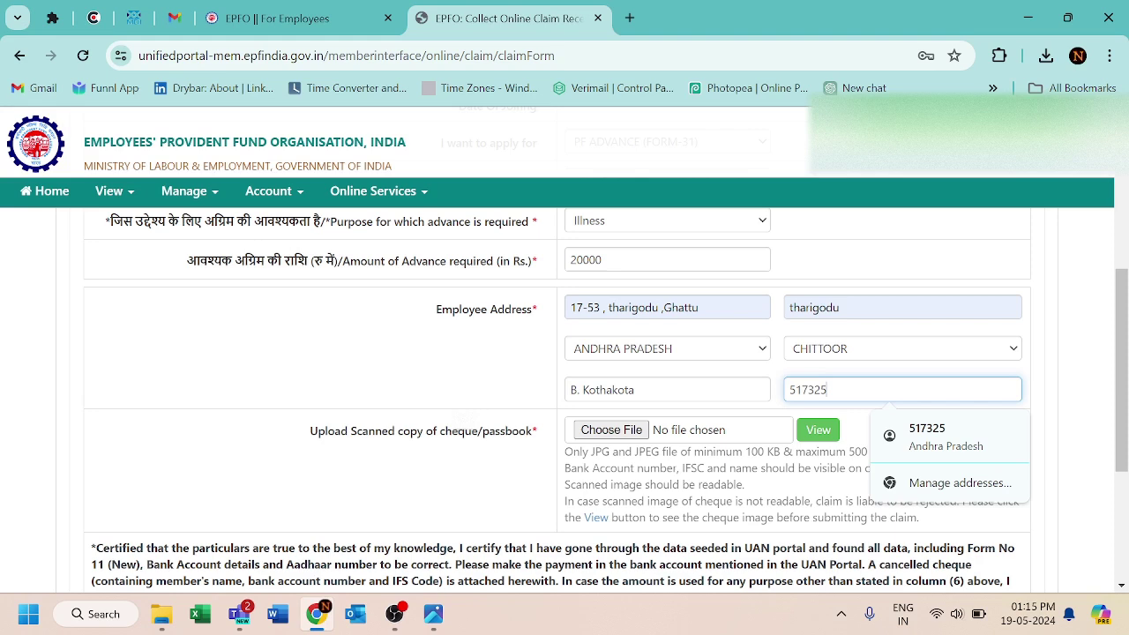
pyautogui.click(648, 389)
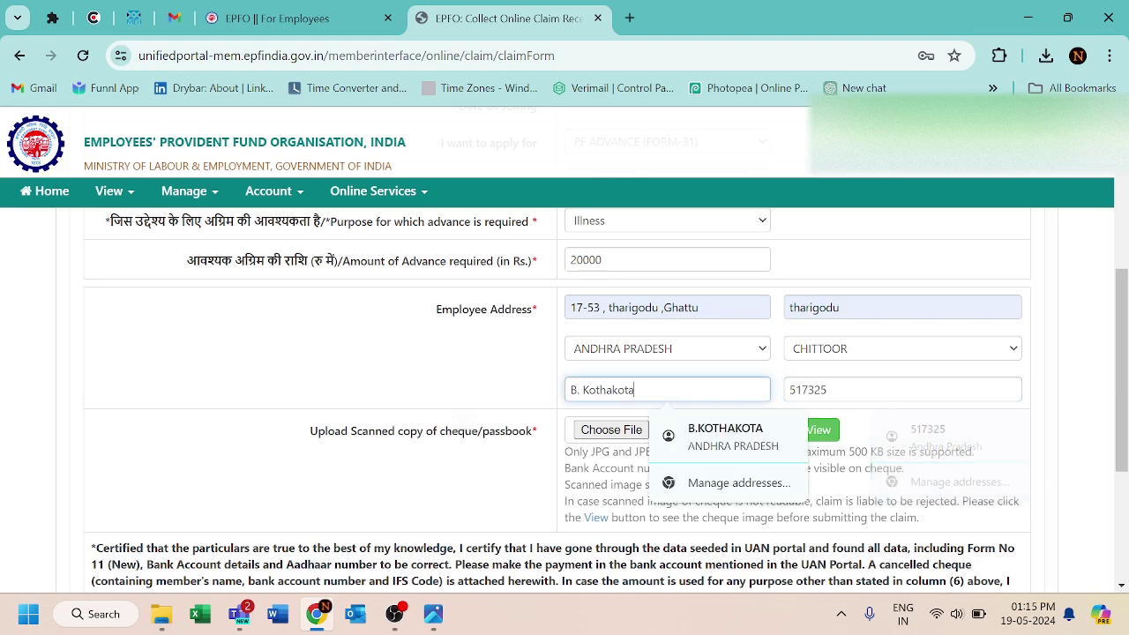
# Step: Upload Screenshot_19-5-2024 from Downloads as the cheque/passbook image
pyautogui.click(622, 433)
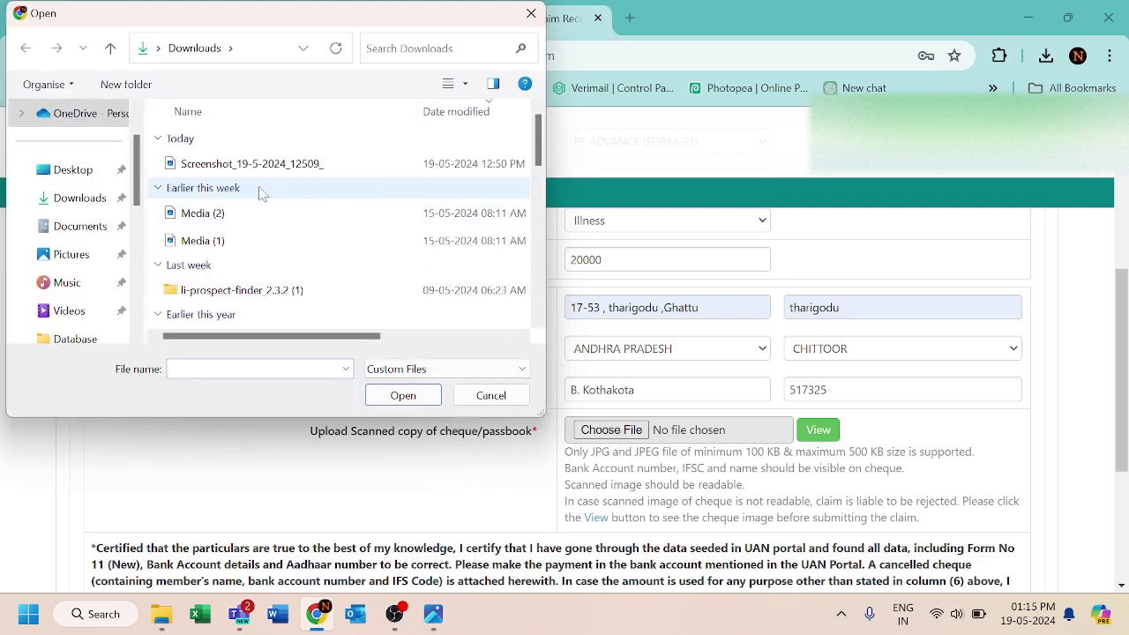
pyautogui.click(80, 196)
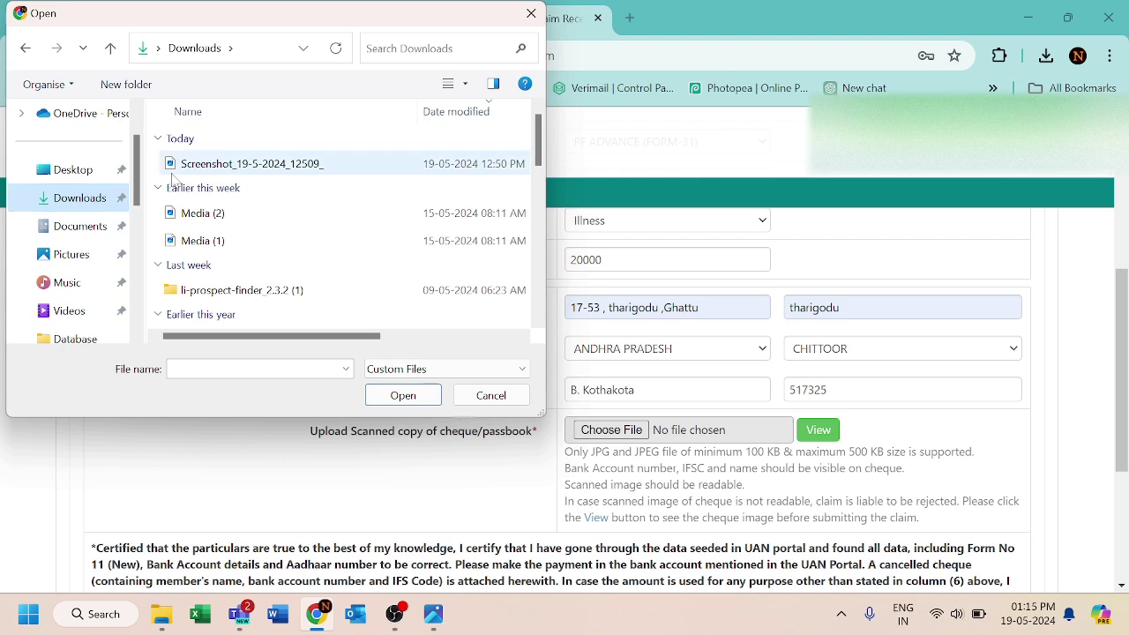
pyautogui.click(320, 163)
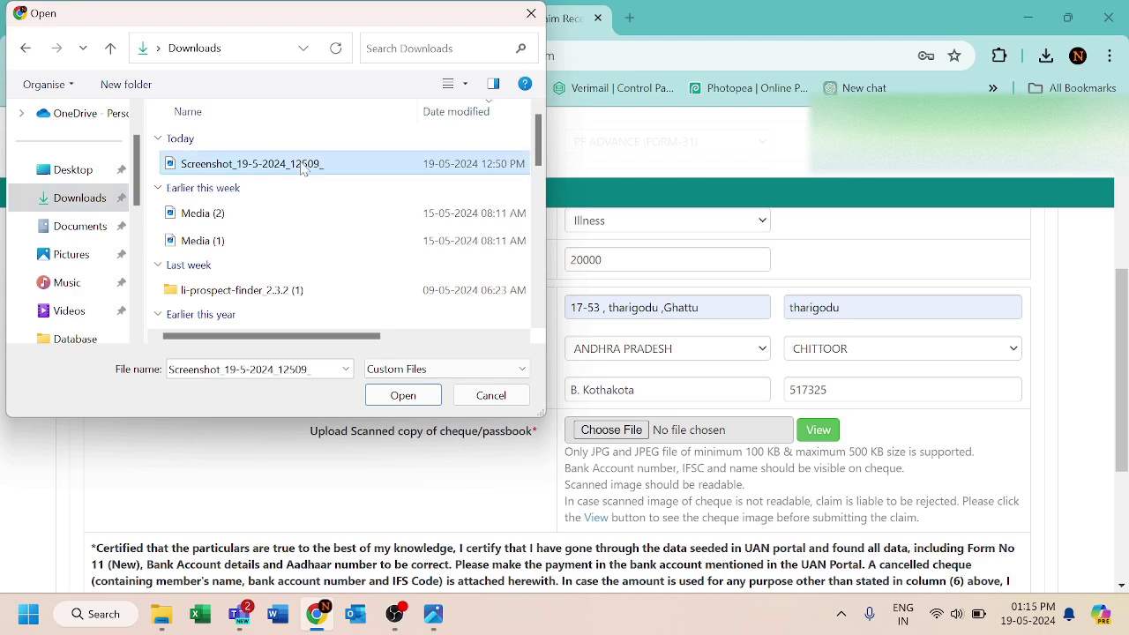
pyautogui.click(406, 396)
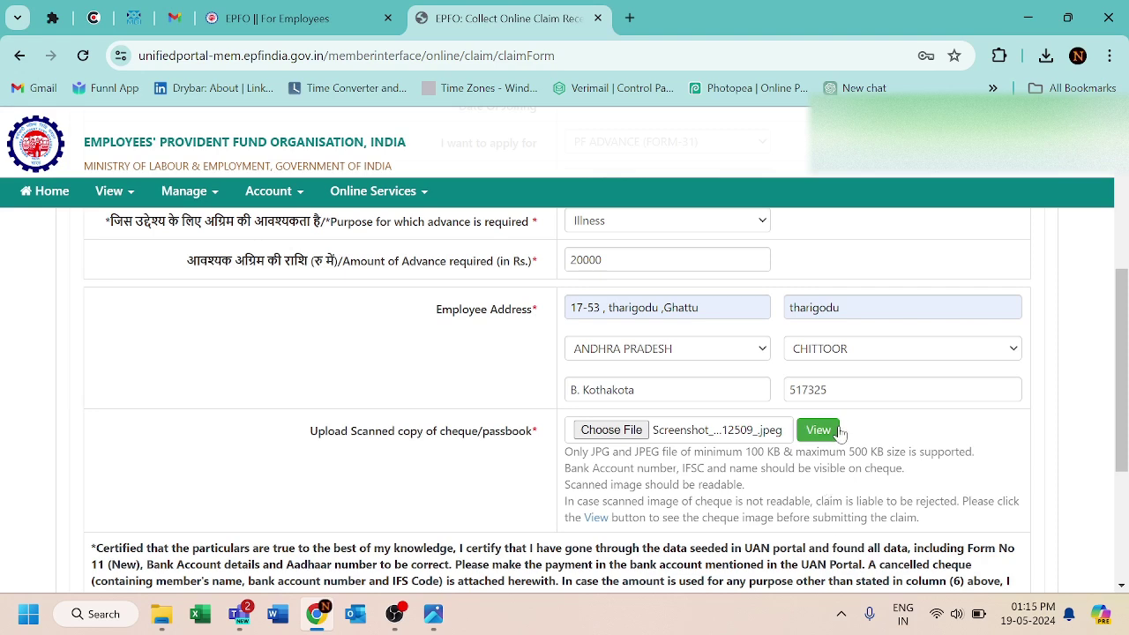
pyautogui.click(819, 430)
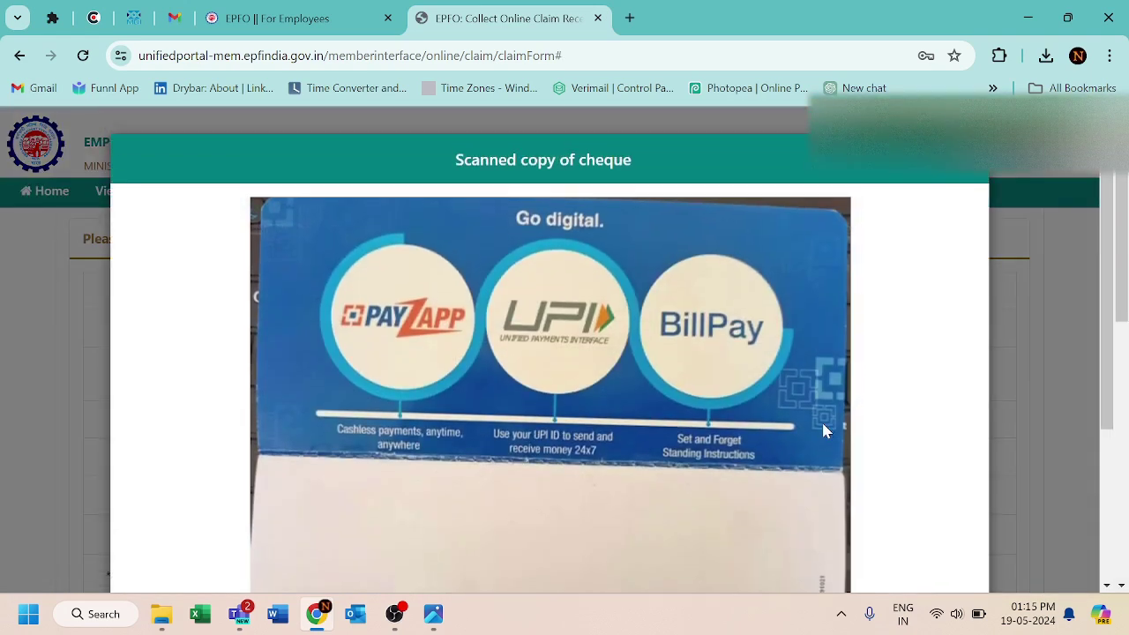
pyautogui.scroll(-1, 1046, 462)
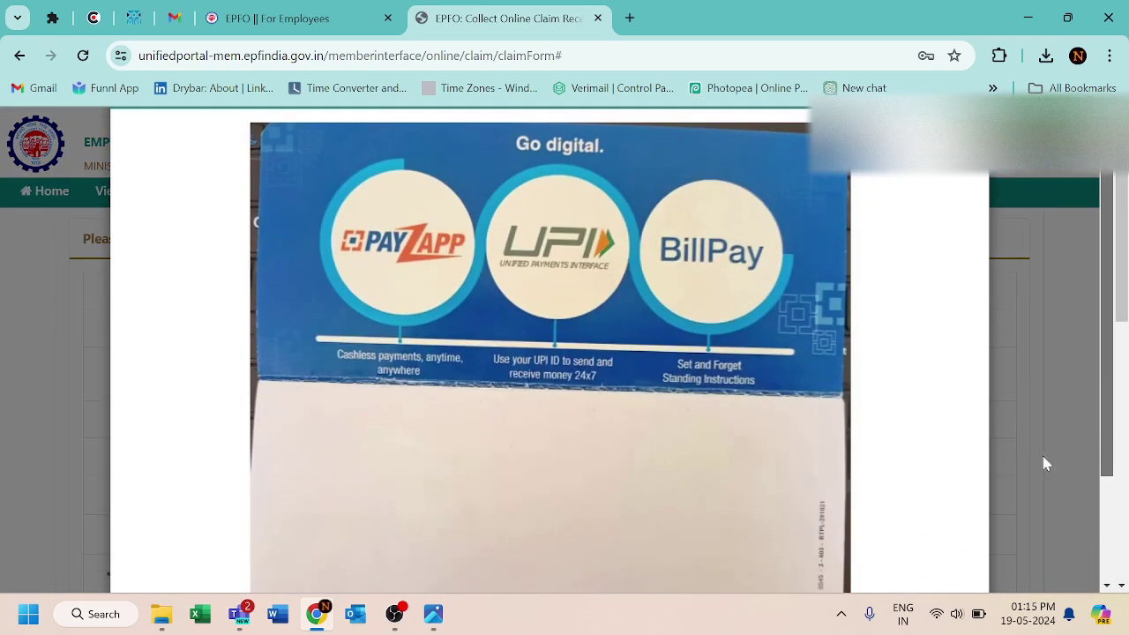
pyautogui.scroll(1, 973, 552)
pyautogui.scroll(-3, 1011, 510)
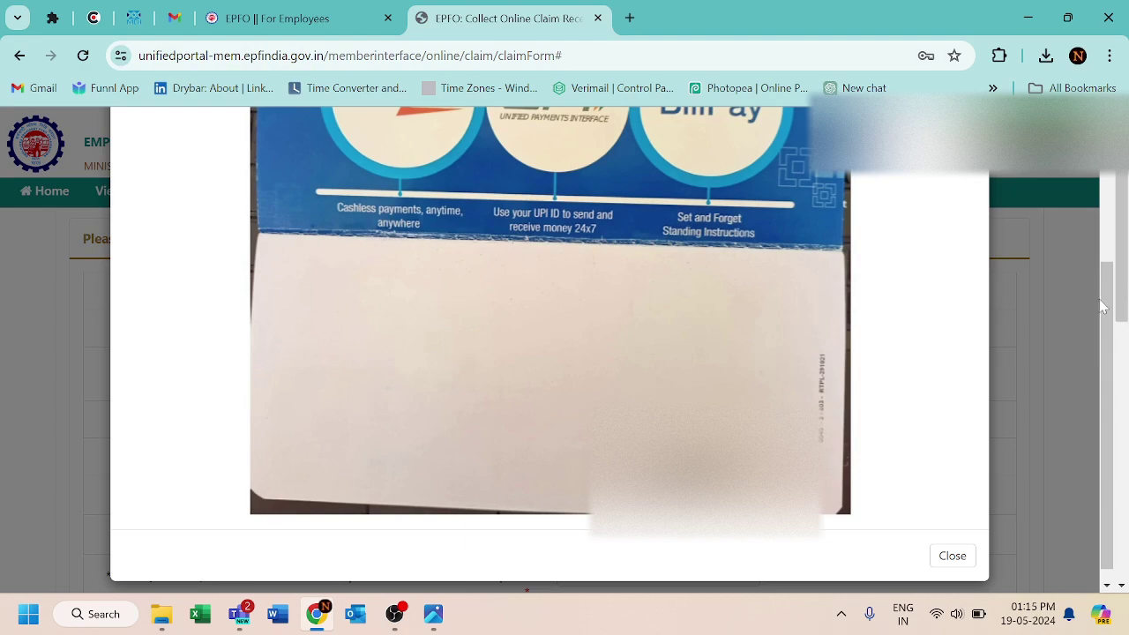
pyautogui.click(962, 562)
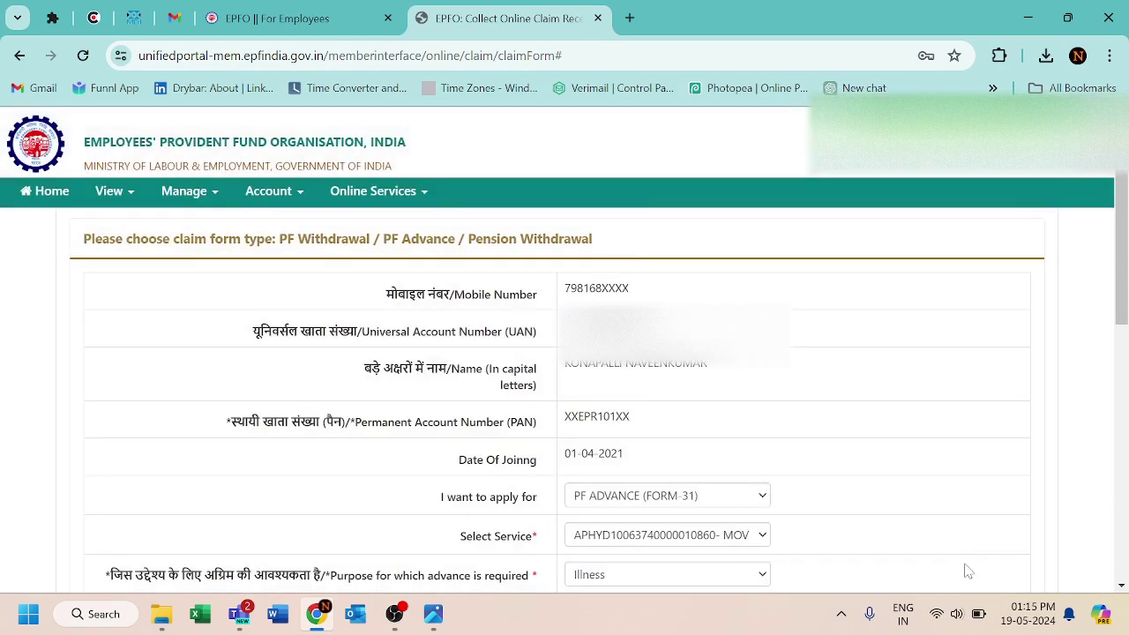
pyautogui.scroll(-3, 875, 462)
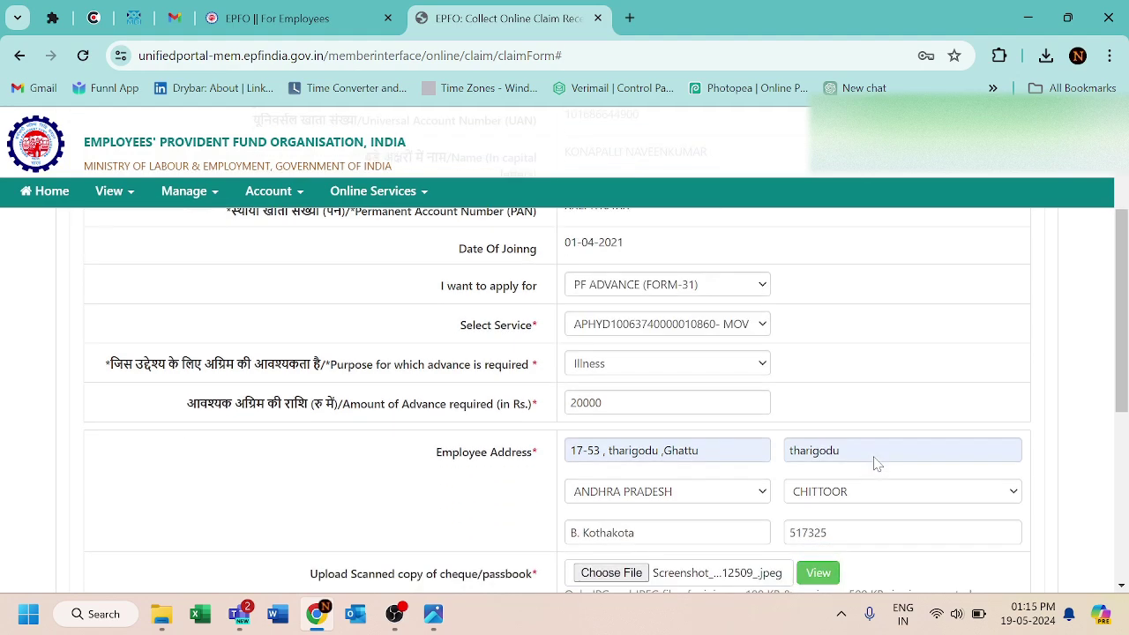
pyautogui.scroll(-3, 713, 417)
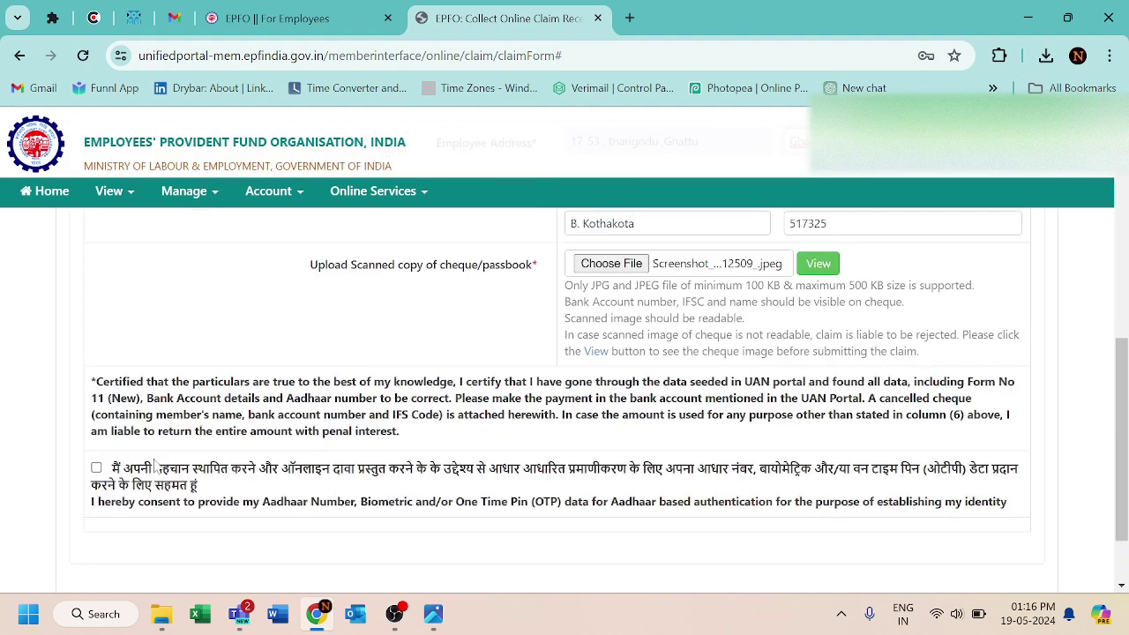
# Step: Tick the Aadhaar consent box, request the OTP, and enter the received code
pyautogui.click(97, 468)
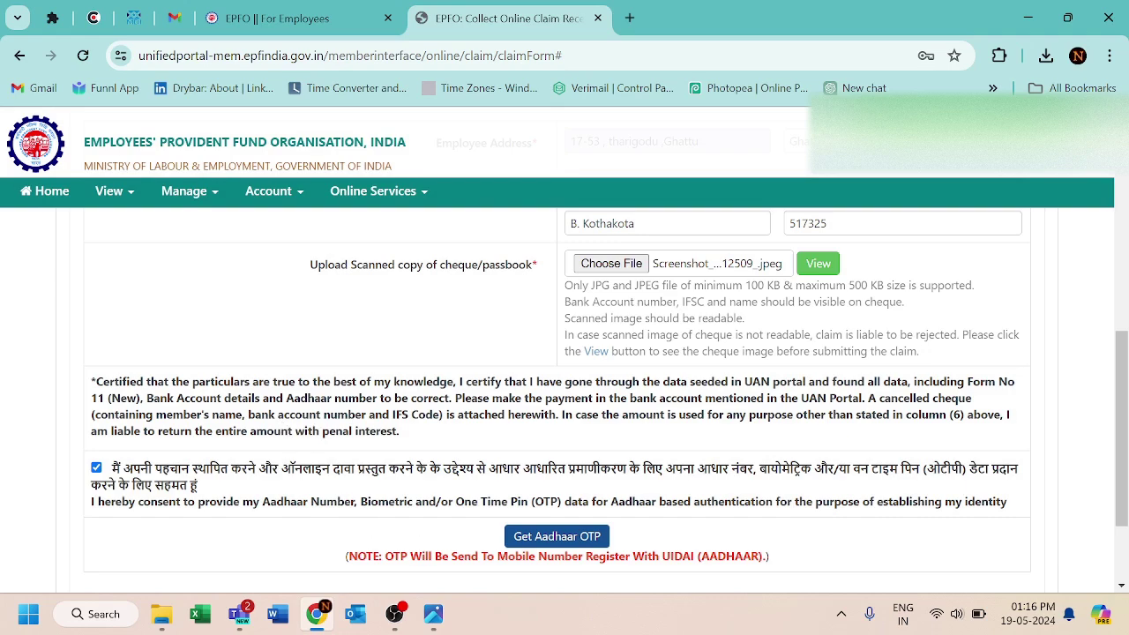
pyautogui.scroll(-2, 308, 518)
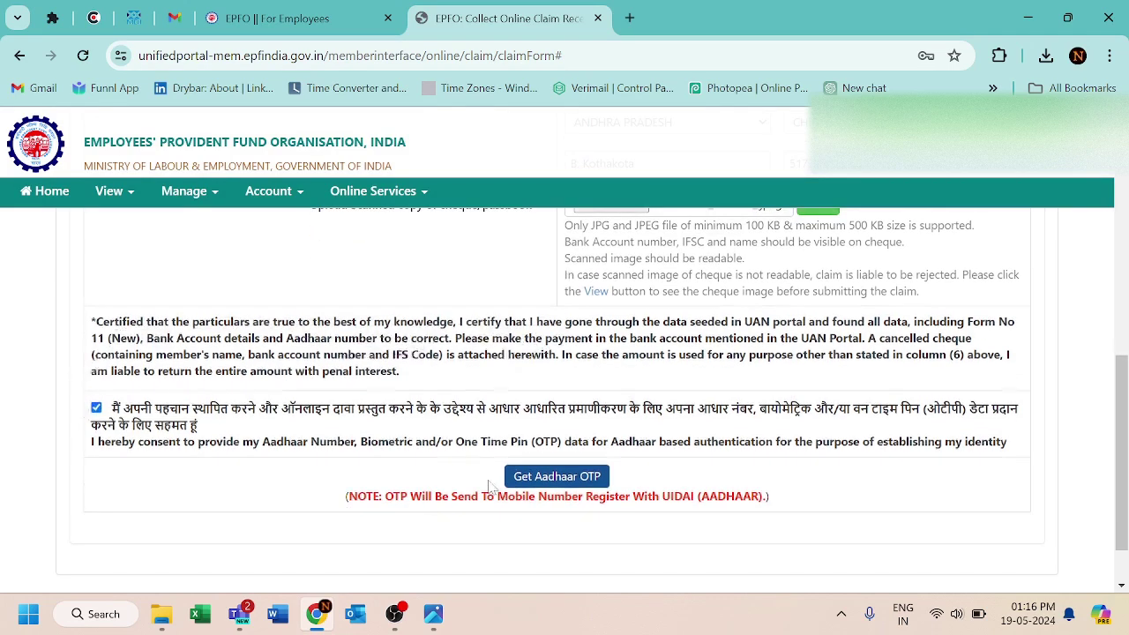
pyautogui.click(532, 482)
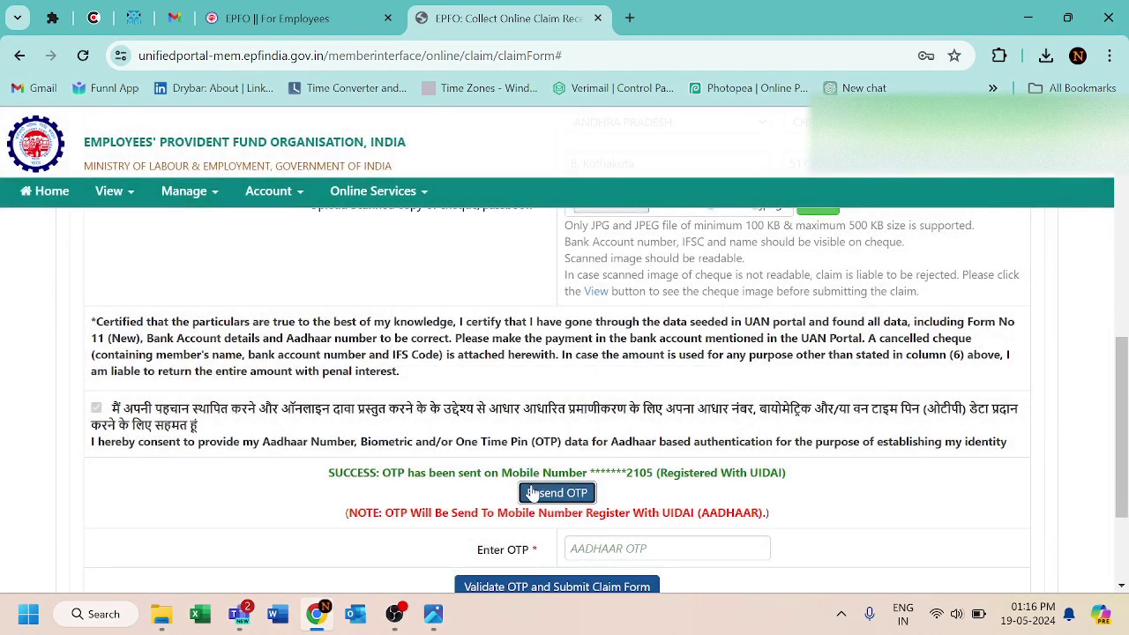
pyautogui.click(617, 549)
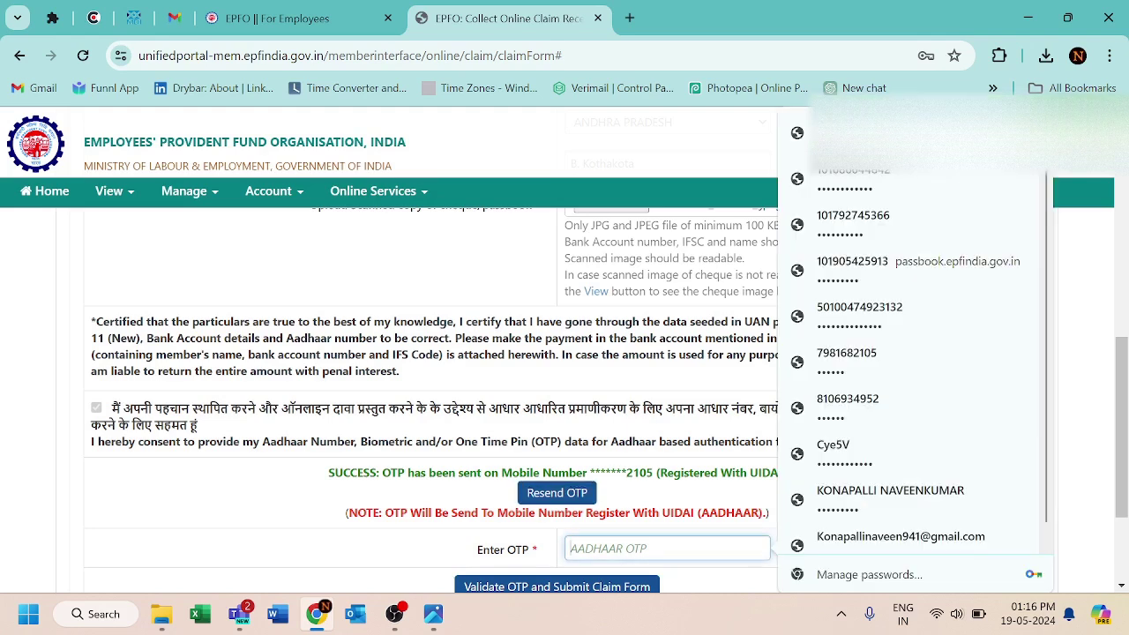
pyautogui.write('1')
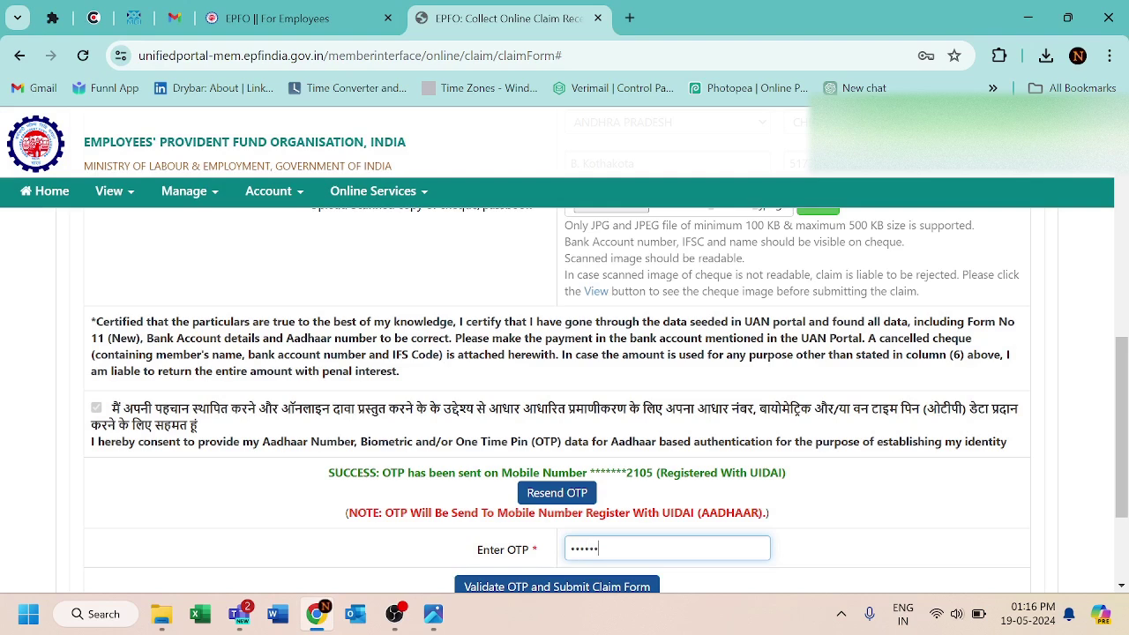
pyautogui.scroll(-1, 584, 529)
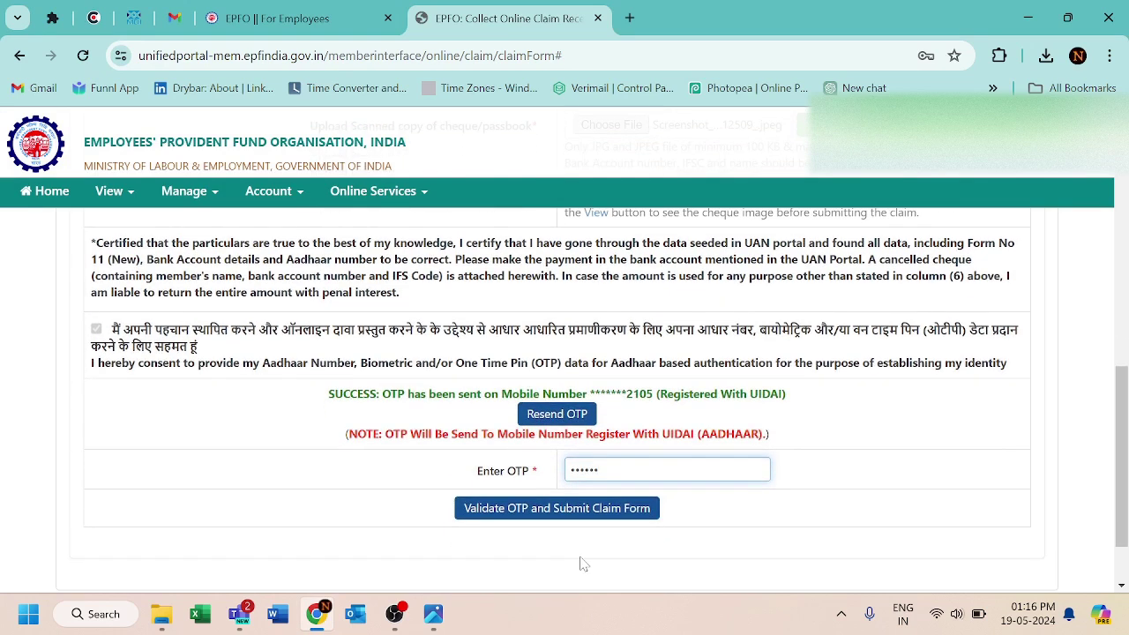
# Step: Validate the OTP and submit the PF Advance (Form-31) claim
pyautogui.click(595, 507)
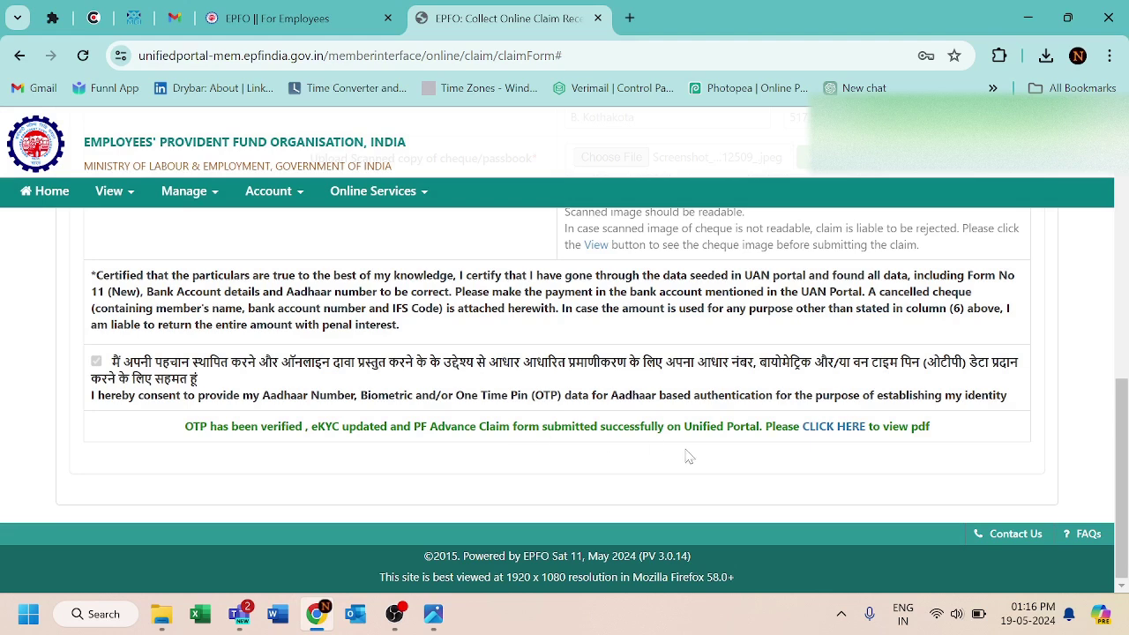
# Step: View the submitted claim PDF showing the 20000 advance and start printing it
pyautogui.click(829, 429)
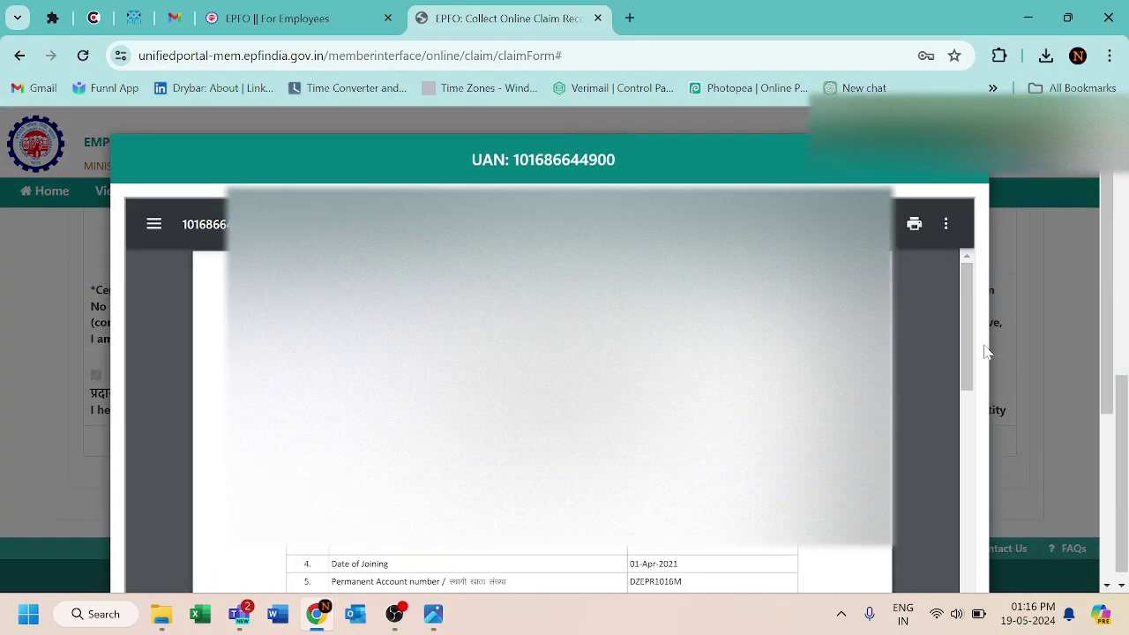
pyautogui.moveTo(971, 351); pyautogui.dragTo(1054, 347)
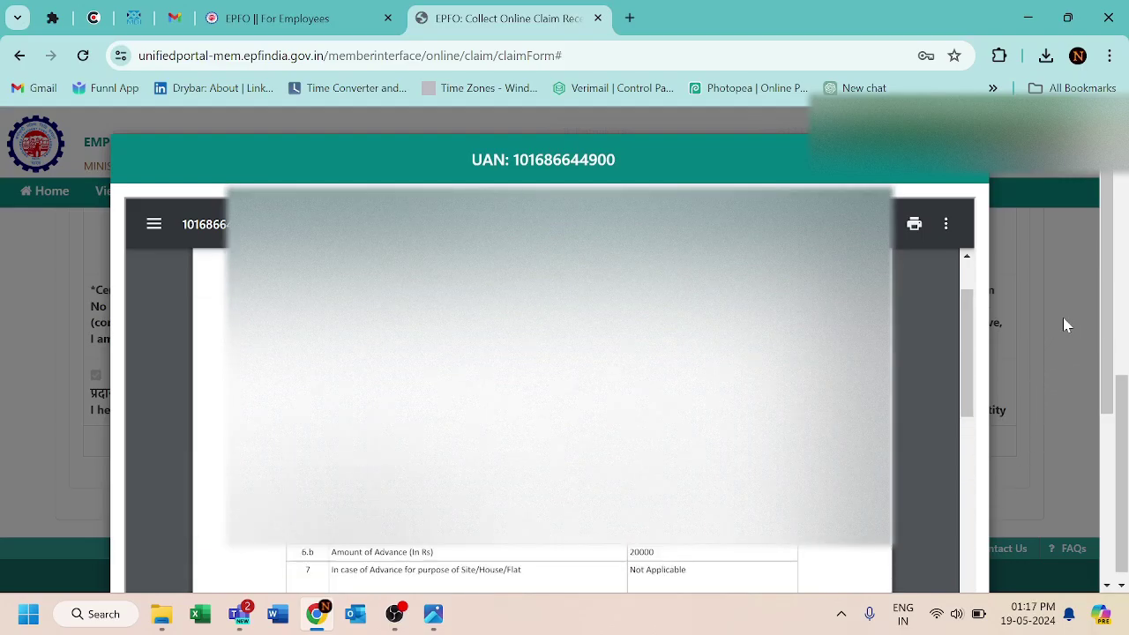
pyautogui.click(917, 224)
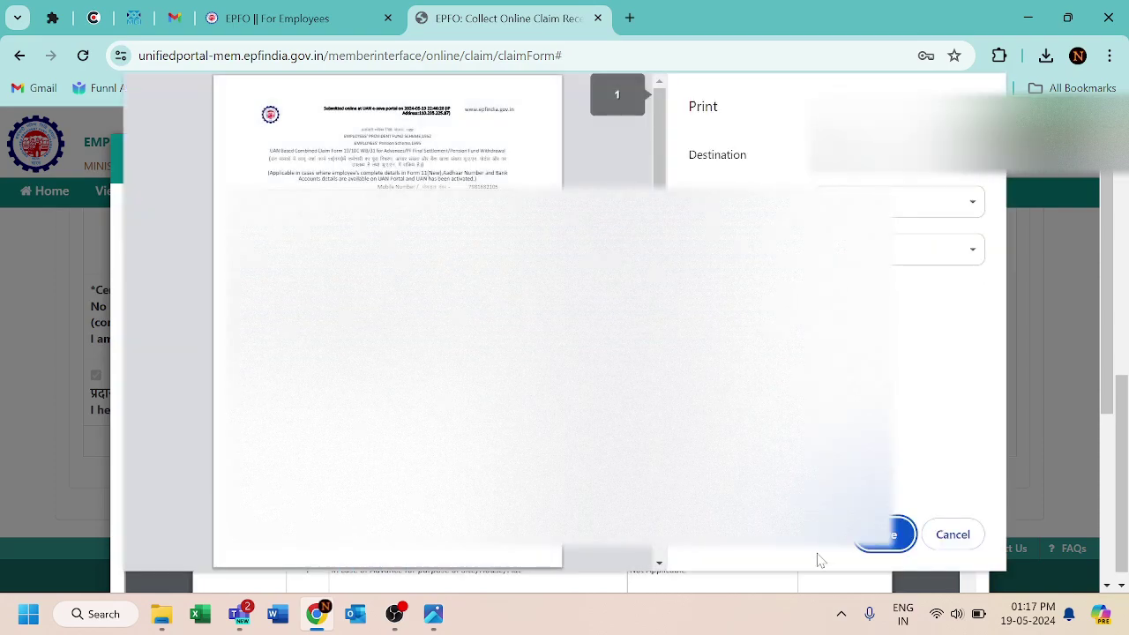
# Step: Save the claim PDF as a file in the Downloads folder
pyautogui.click(885, 540)
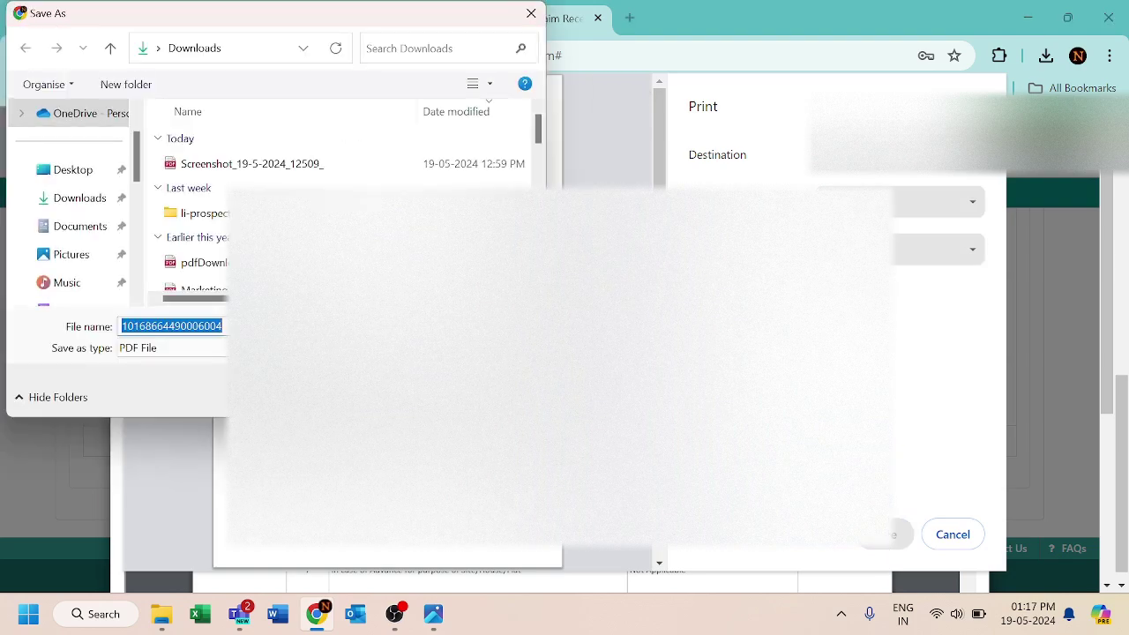
pyautogui.click(62, 205)
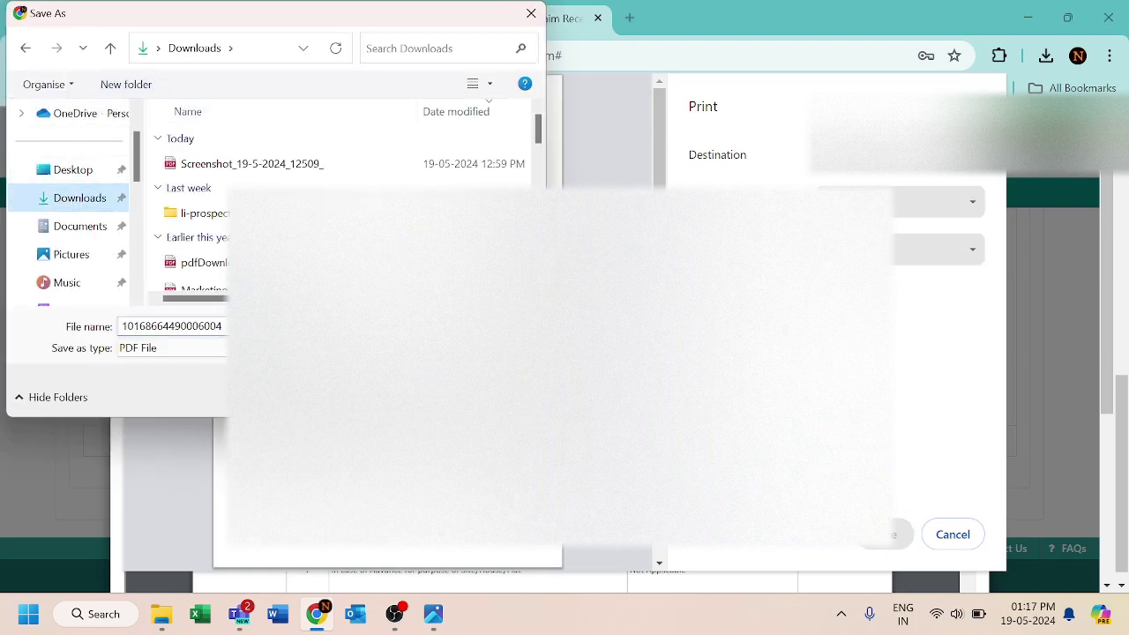
pyautogui.press('Return')
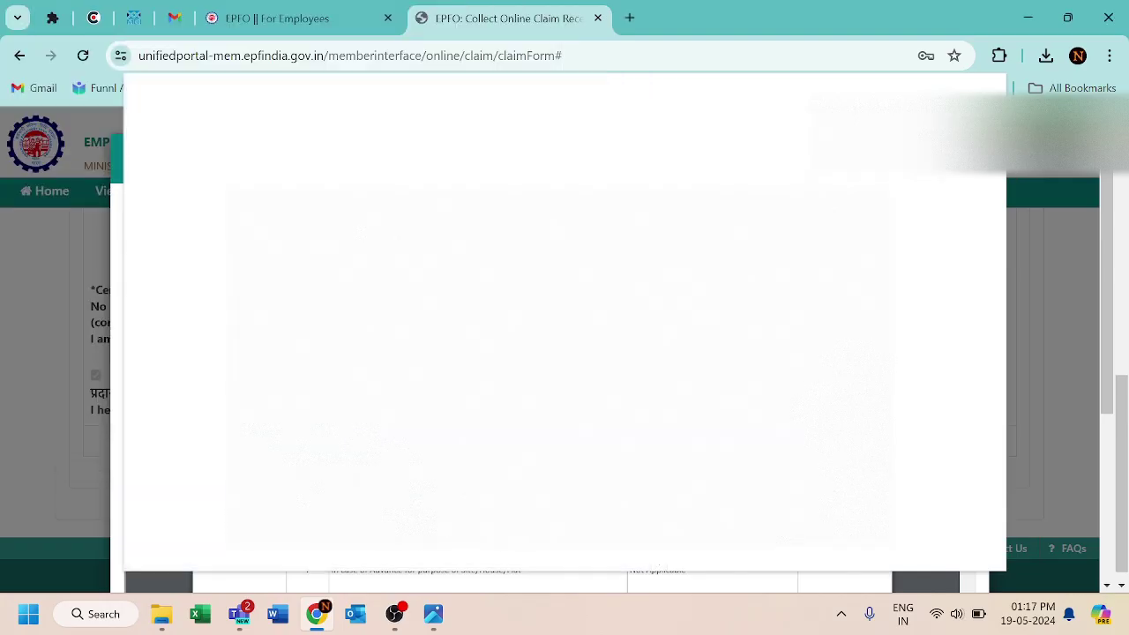